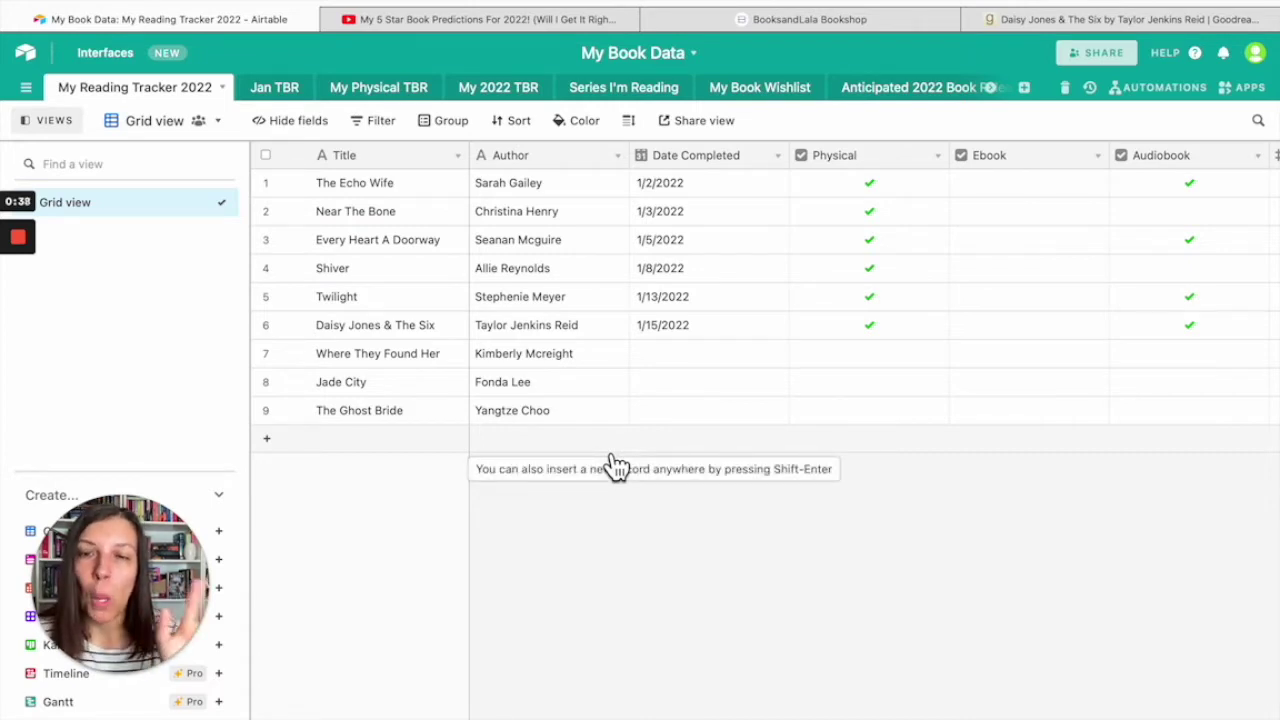
- Examine all columns of the My Reading Tracker 2022 table, from Author and Date Completed through to Author Gender
scroll(714, 386, "right", 2)
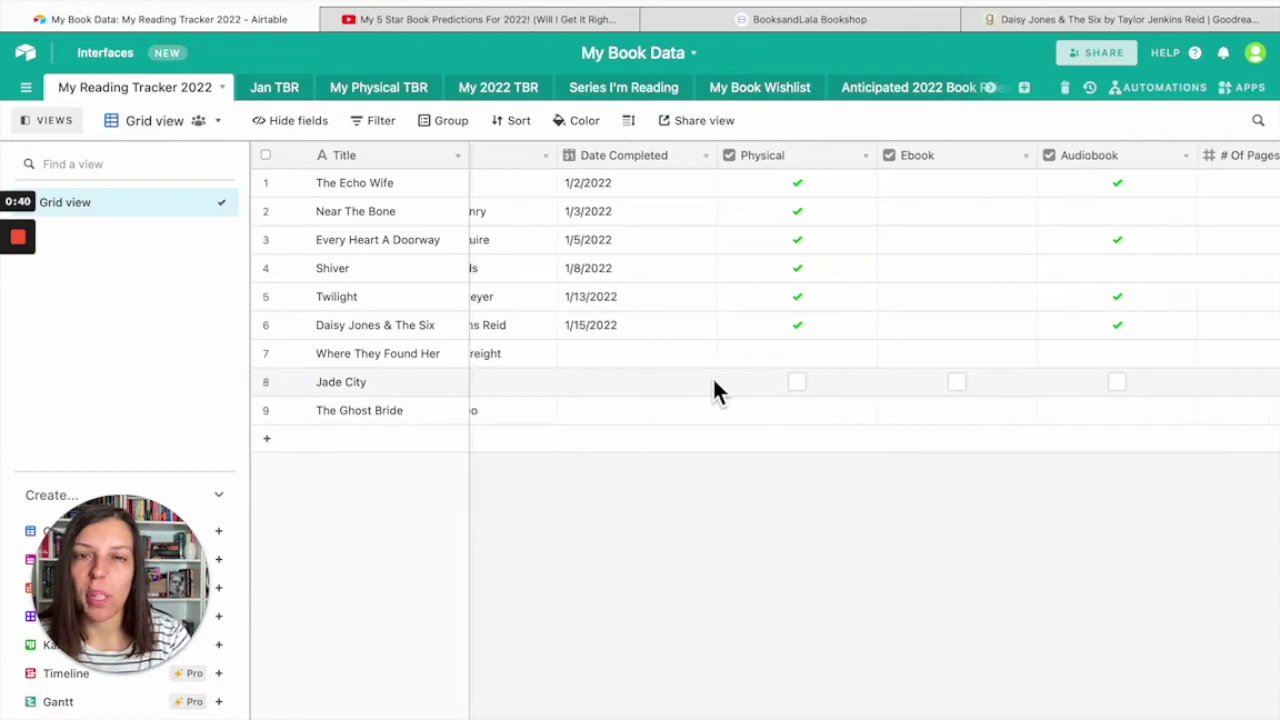
scroll(714, 386, "right", 2)
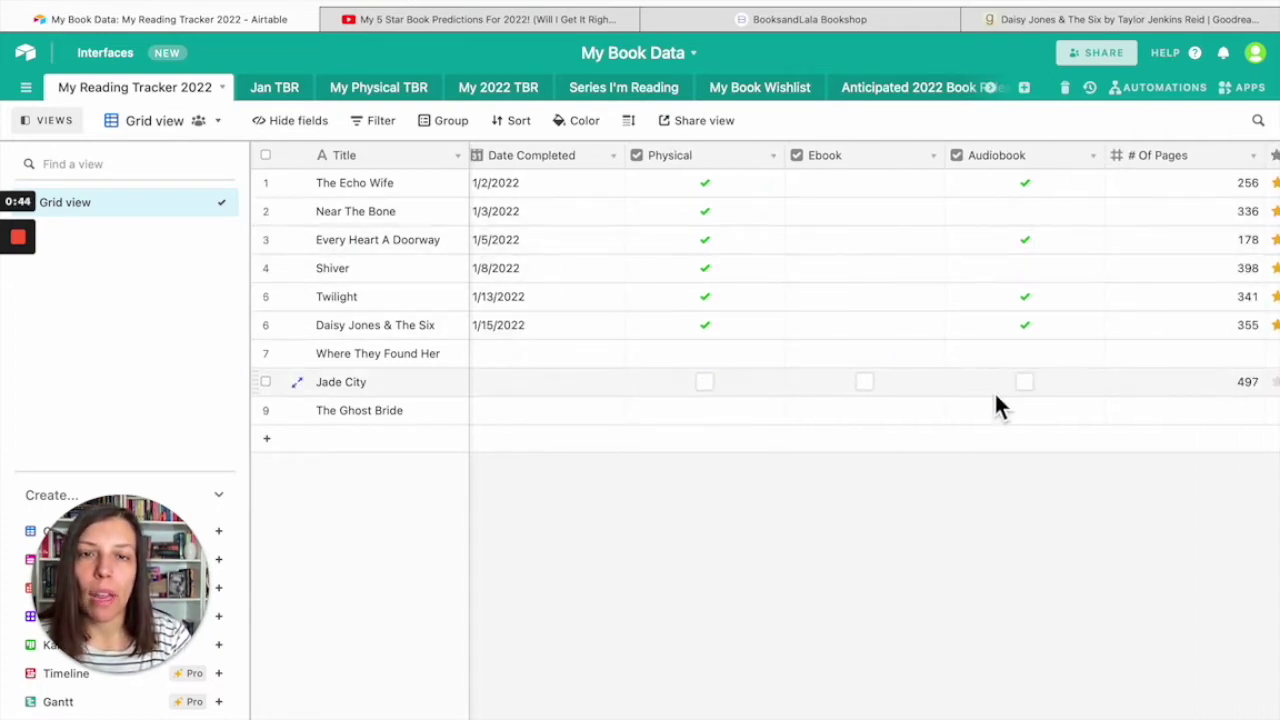
scroll(995, 395, "right", 2)
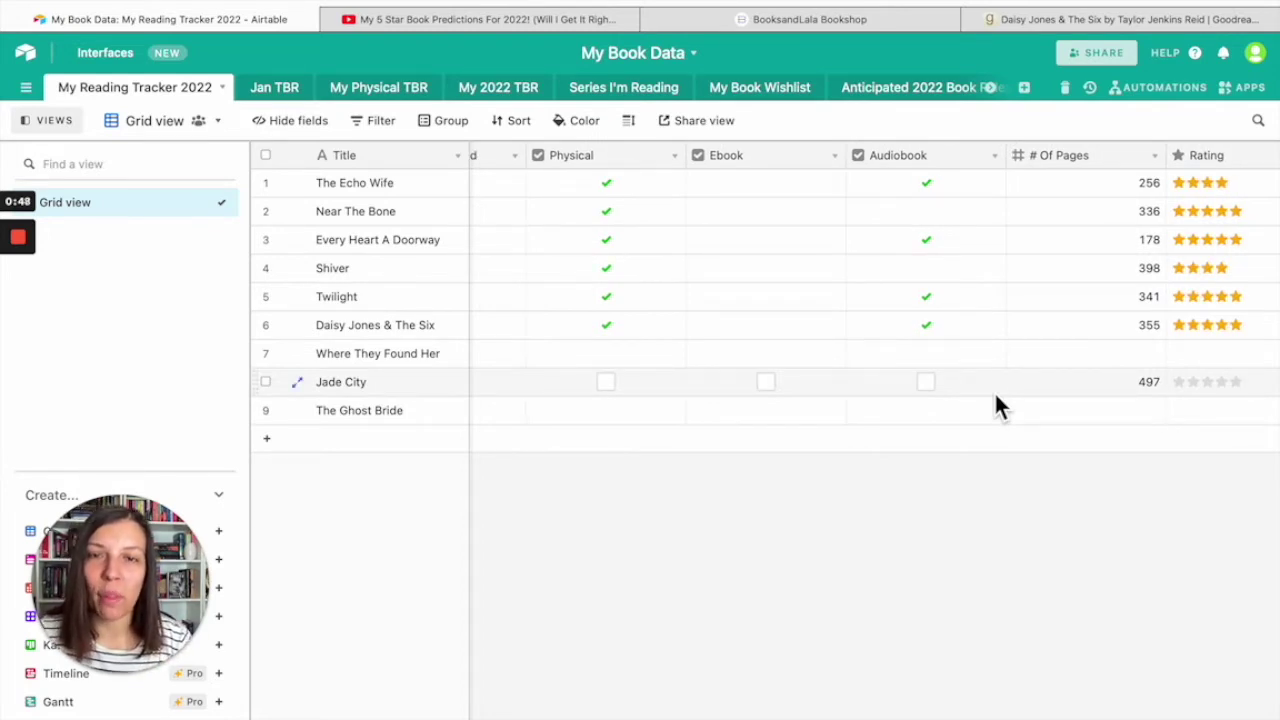
scroll(995, 395, "right", 4)
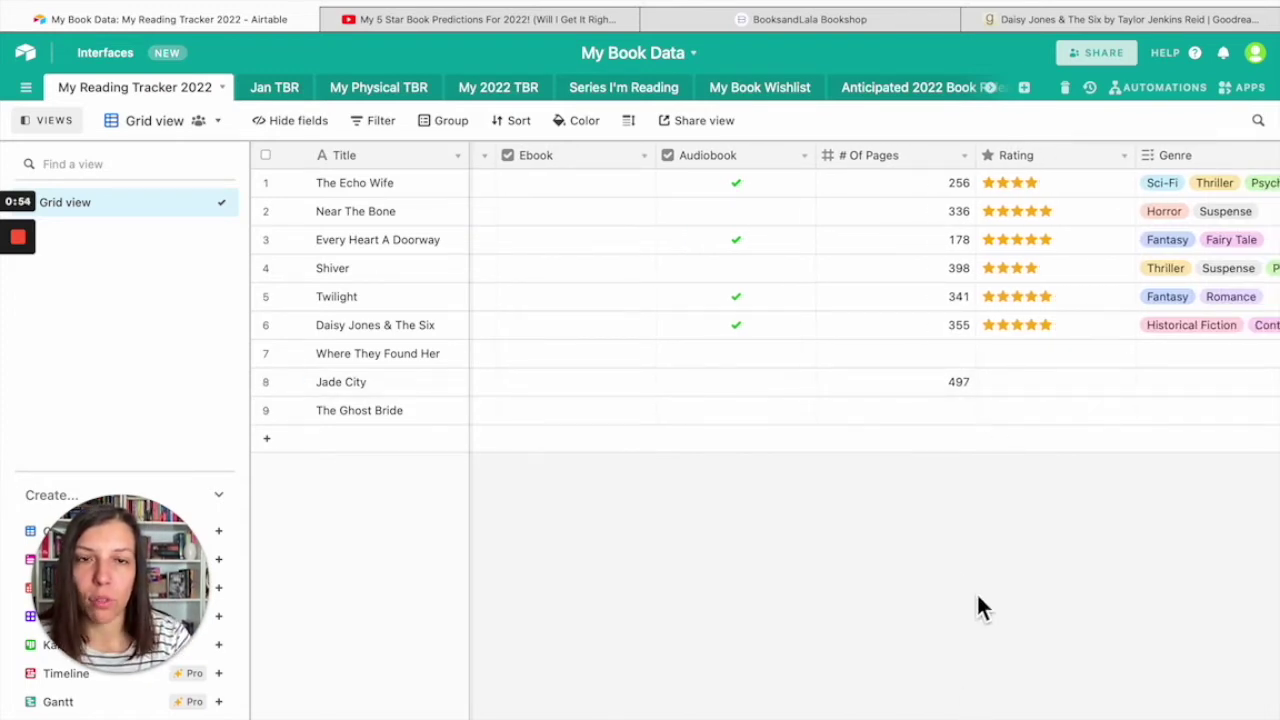
scroll(977, 605, "right", 3)
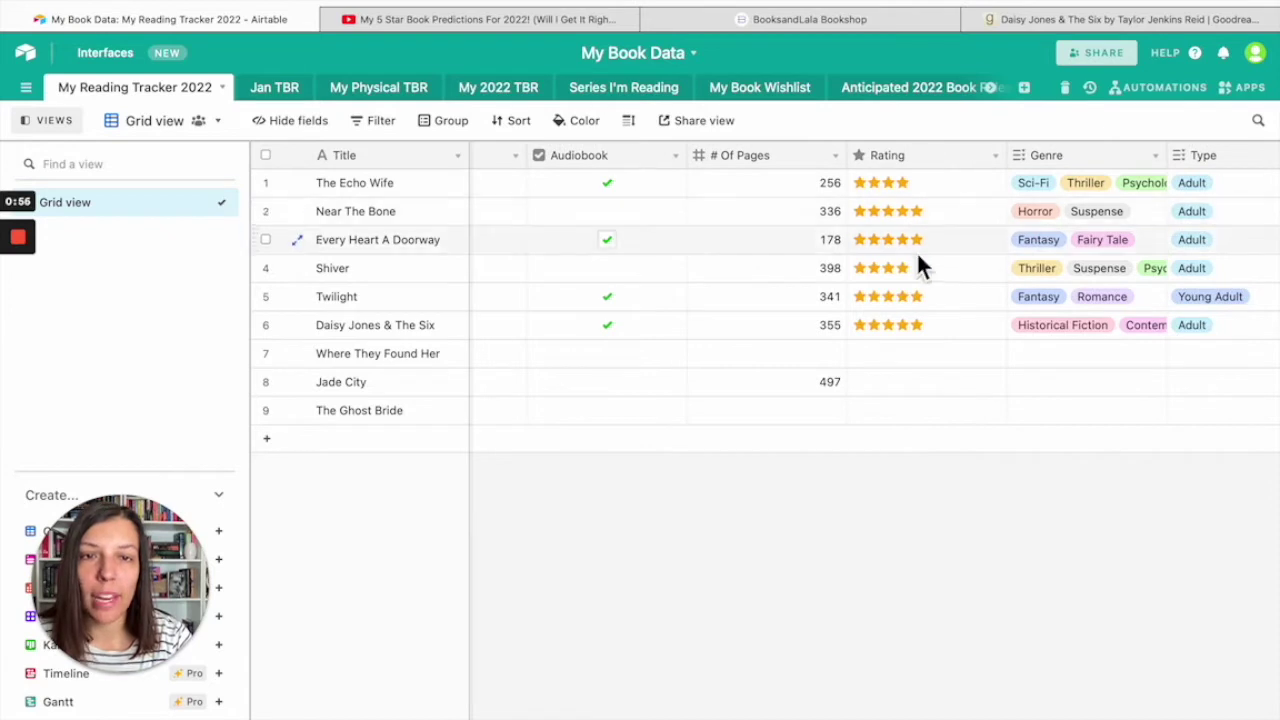
scroll(1043, 471, "right", 5)
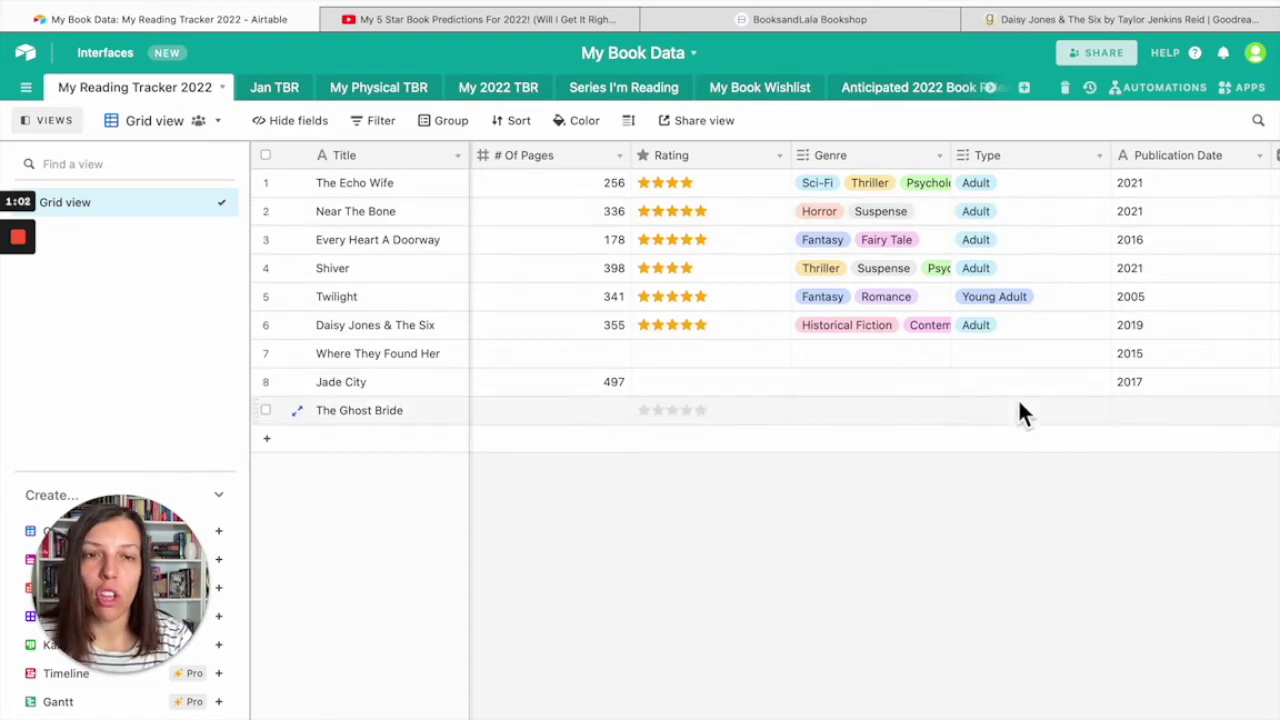
scroll(1018, 398, "right", 5)
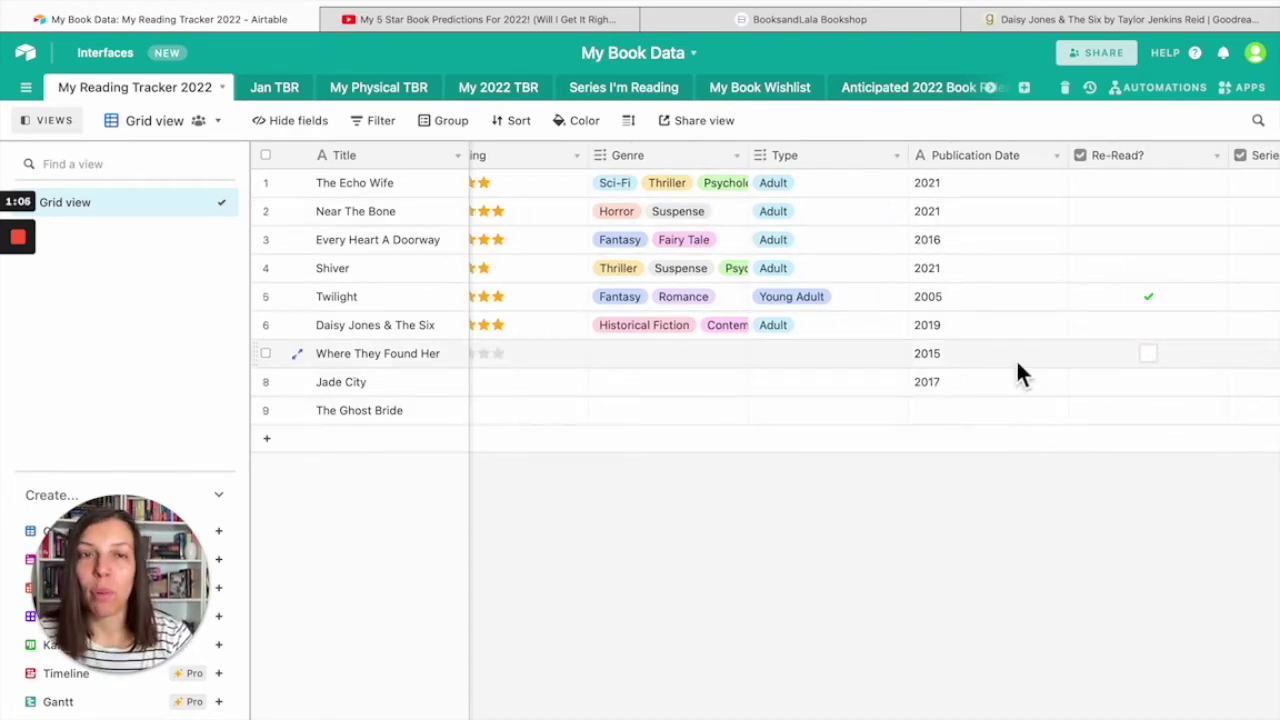
scroll(1017, 363, "right", 8)
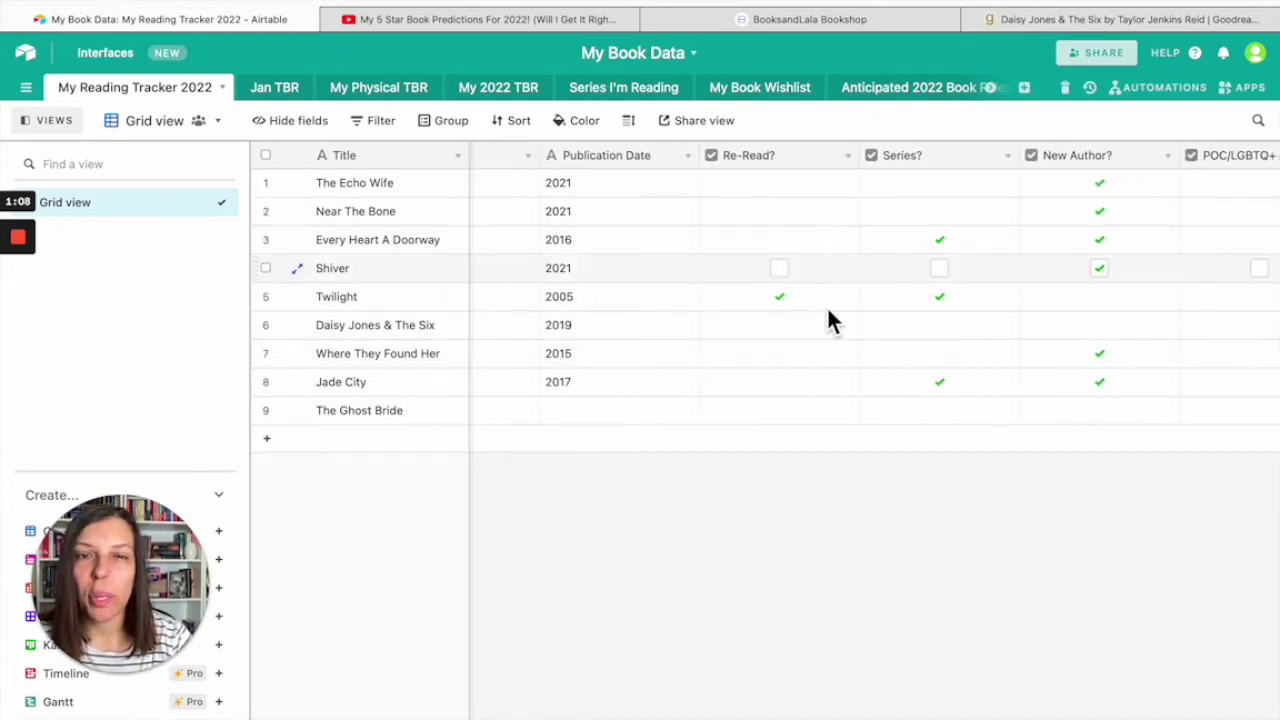
scroll(983, 400, "right", 5)
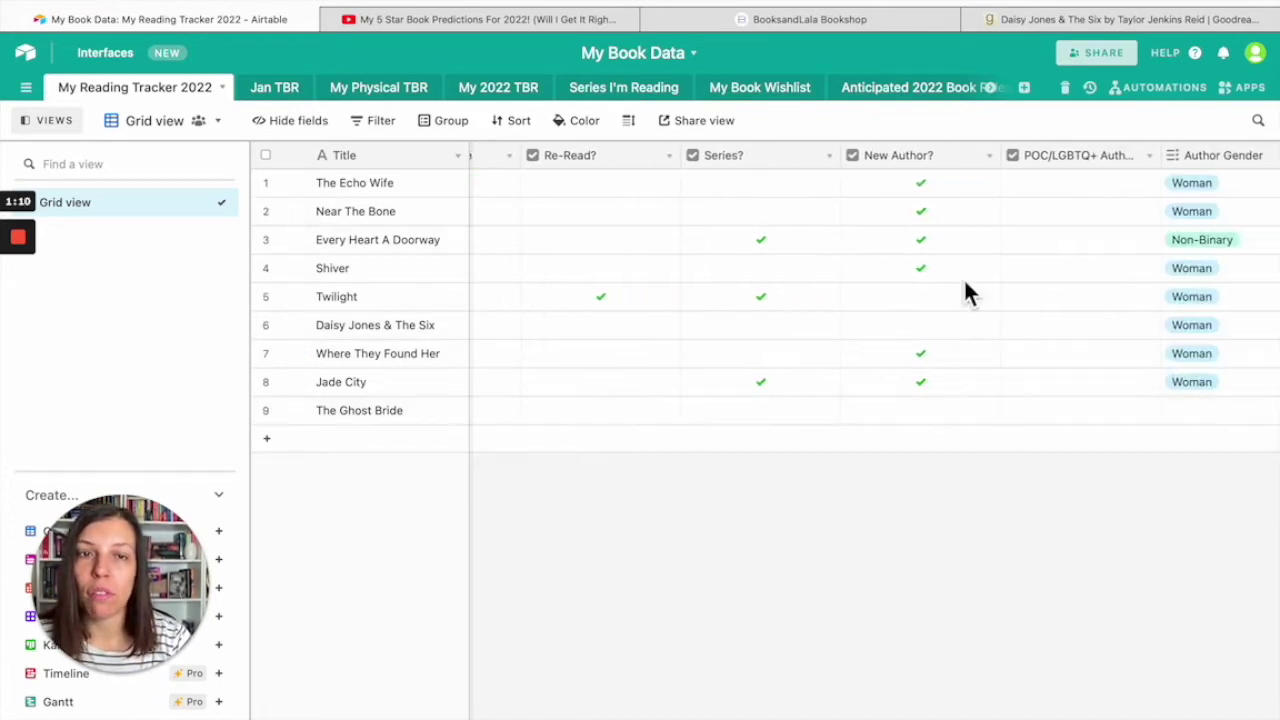
scroll(972, 390, "right", 4)
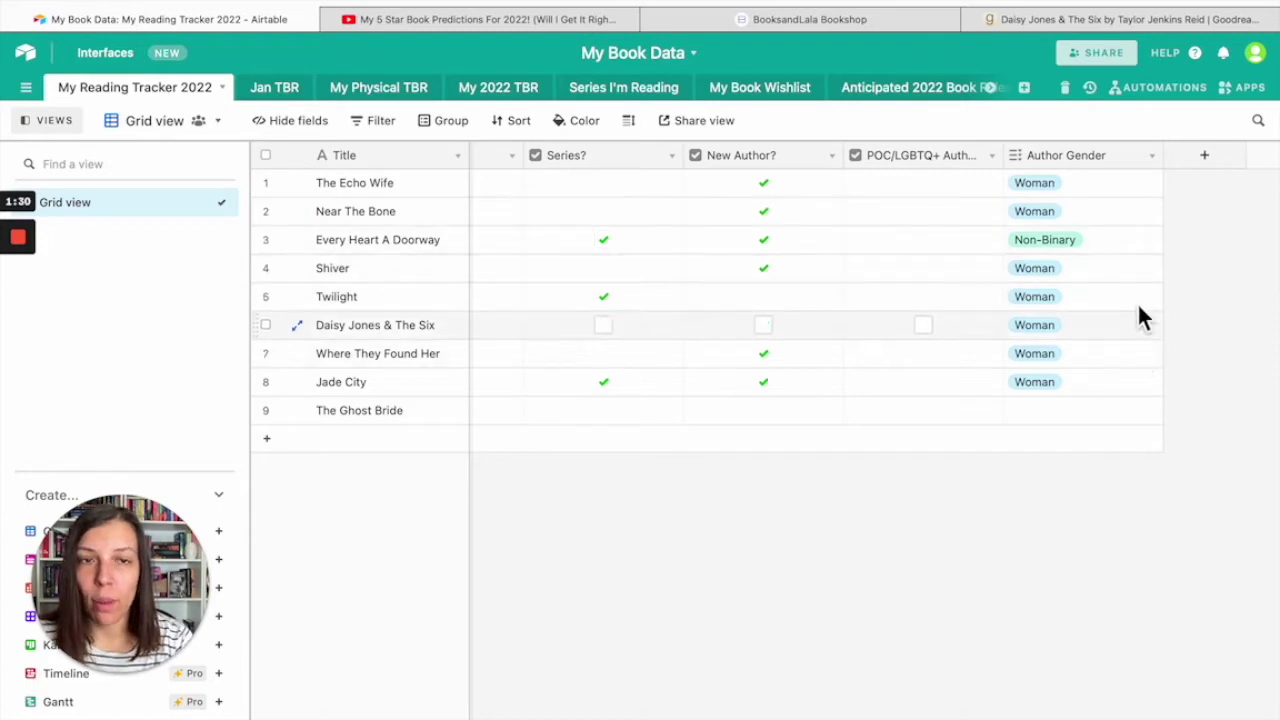
scroll(969, 354, "left", 10)
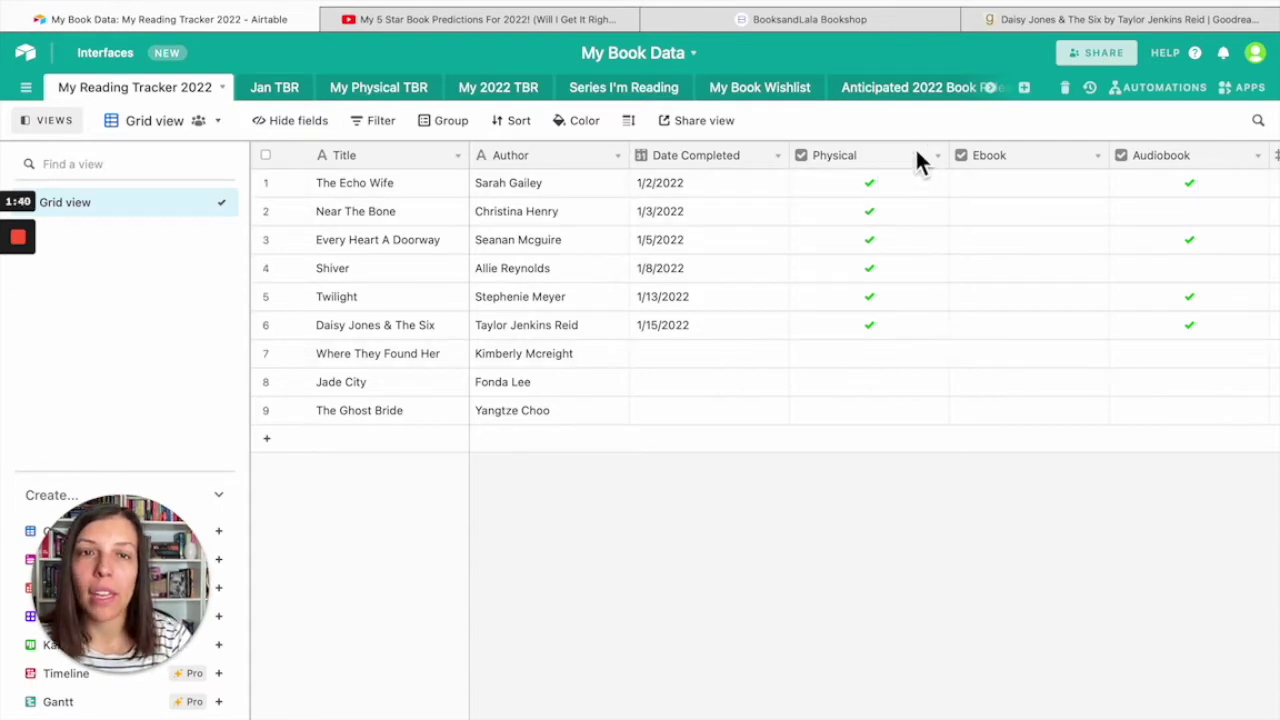
- Review the list of fields that can be shown or hidden in the reading tracker's grid view
left_click(390, 138)
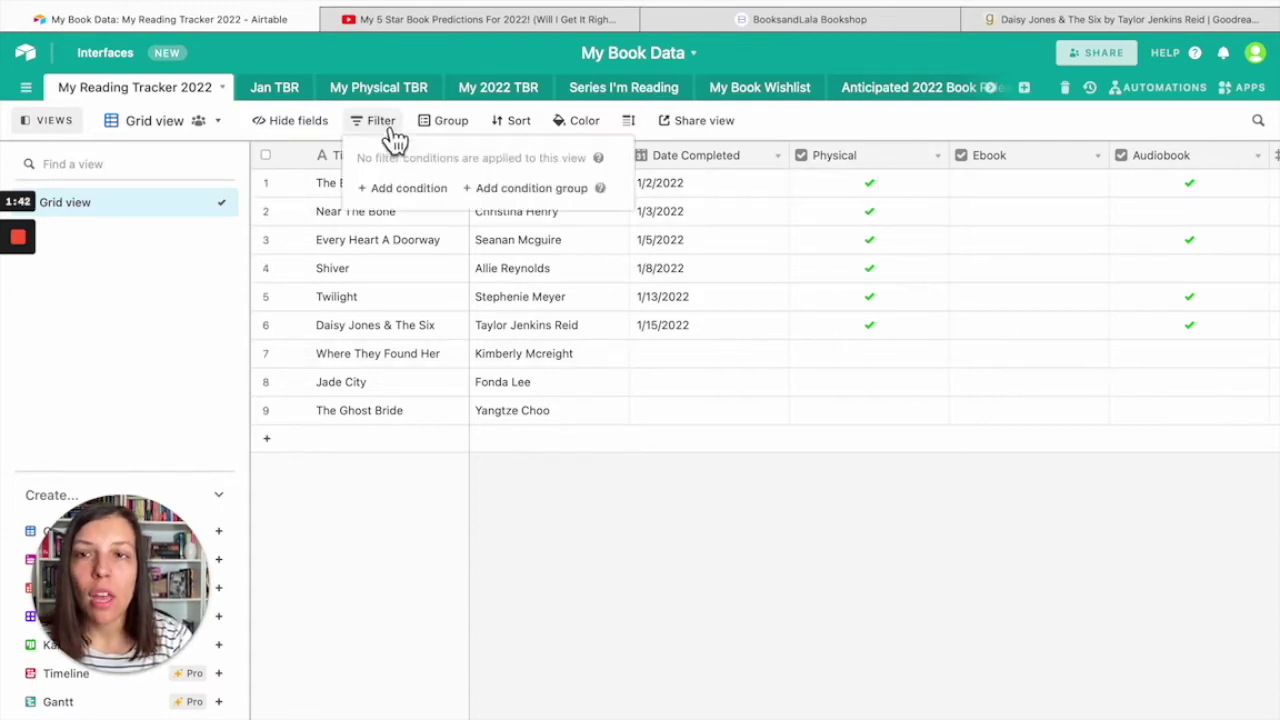
left_click(305, 122)
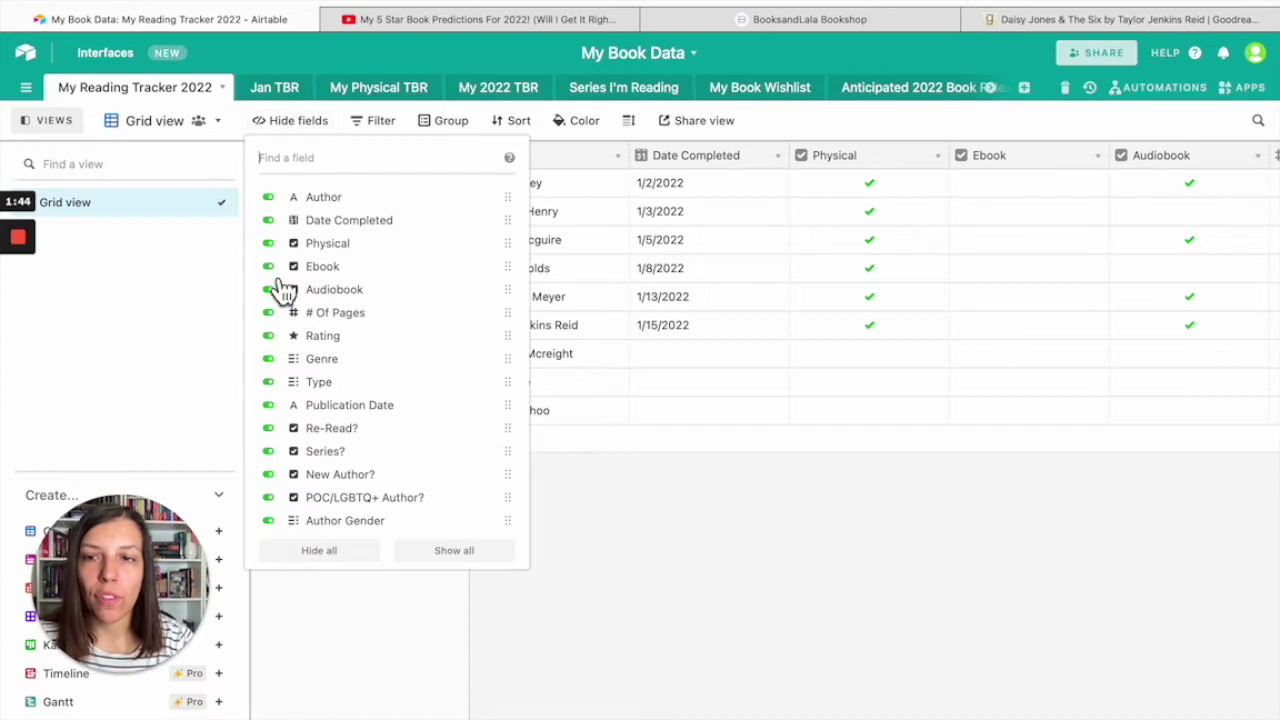
left_click(330, 128)
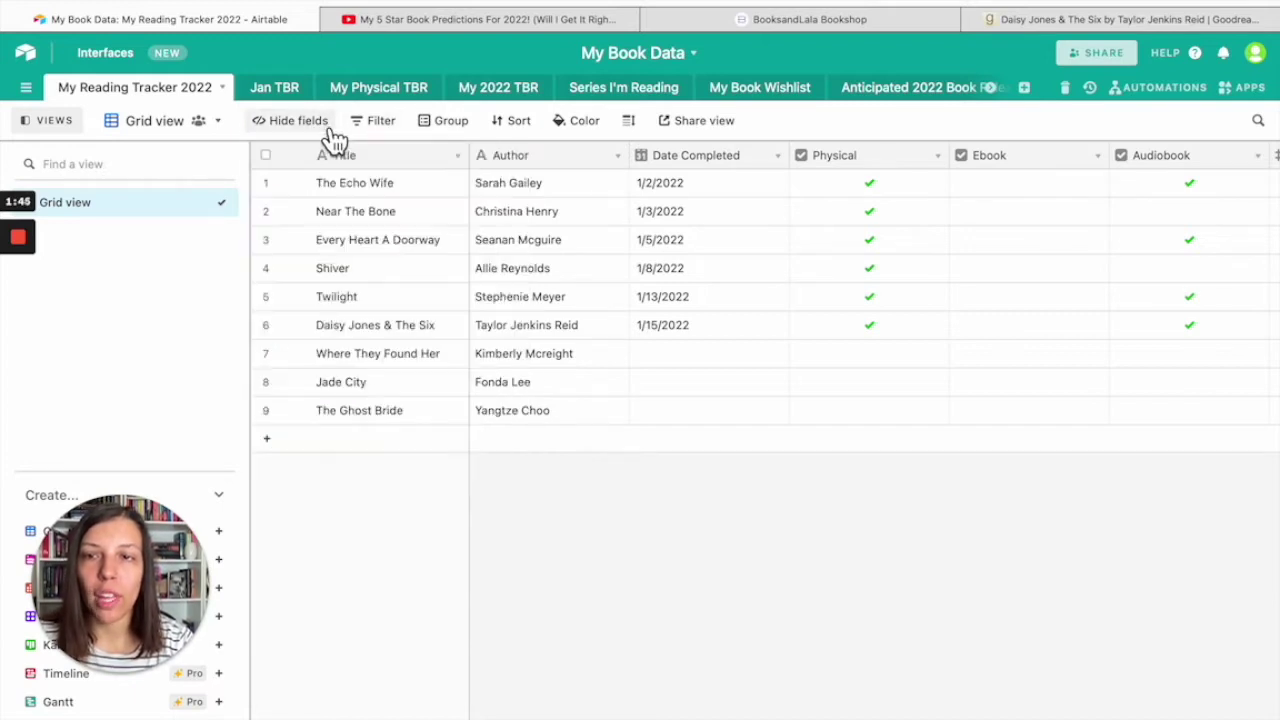
- Add a blank filter condition to the reading tracker and review the fields it can be based on
left_click(395, 130)
left_click(396, 190)
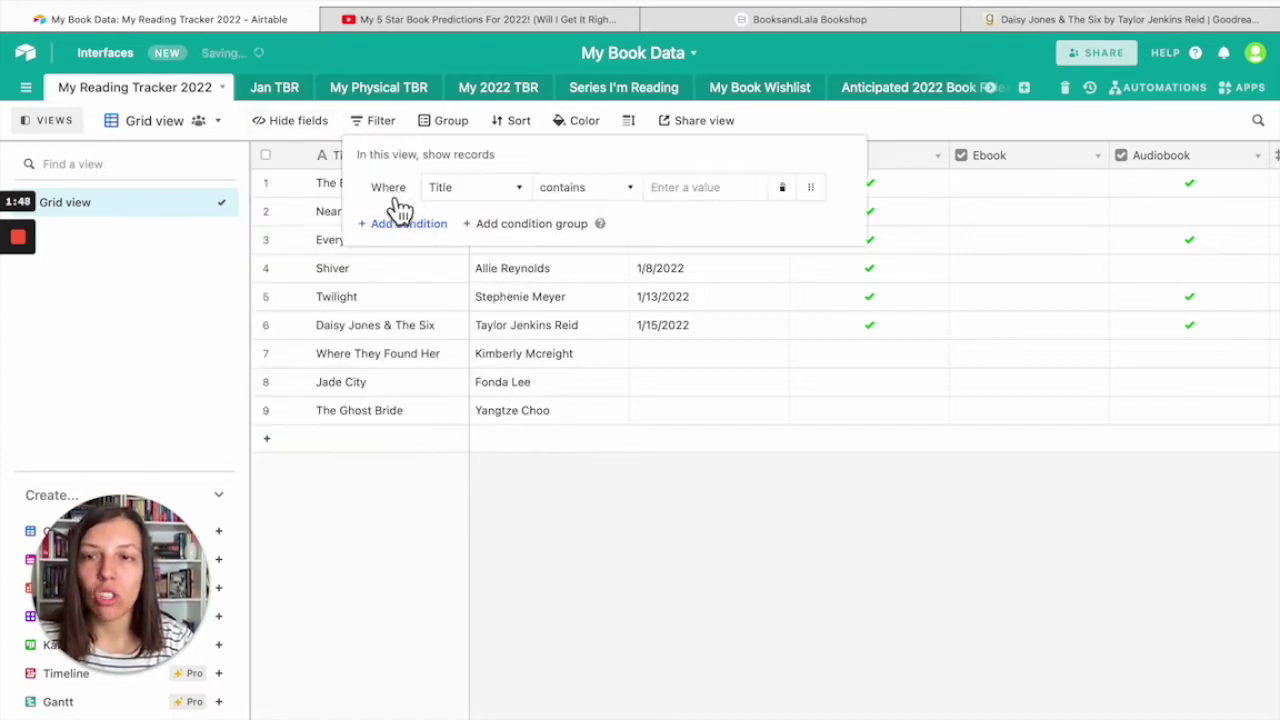
left_click(490, 195)
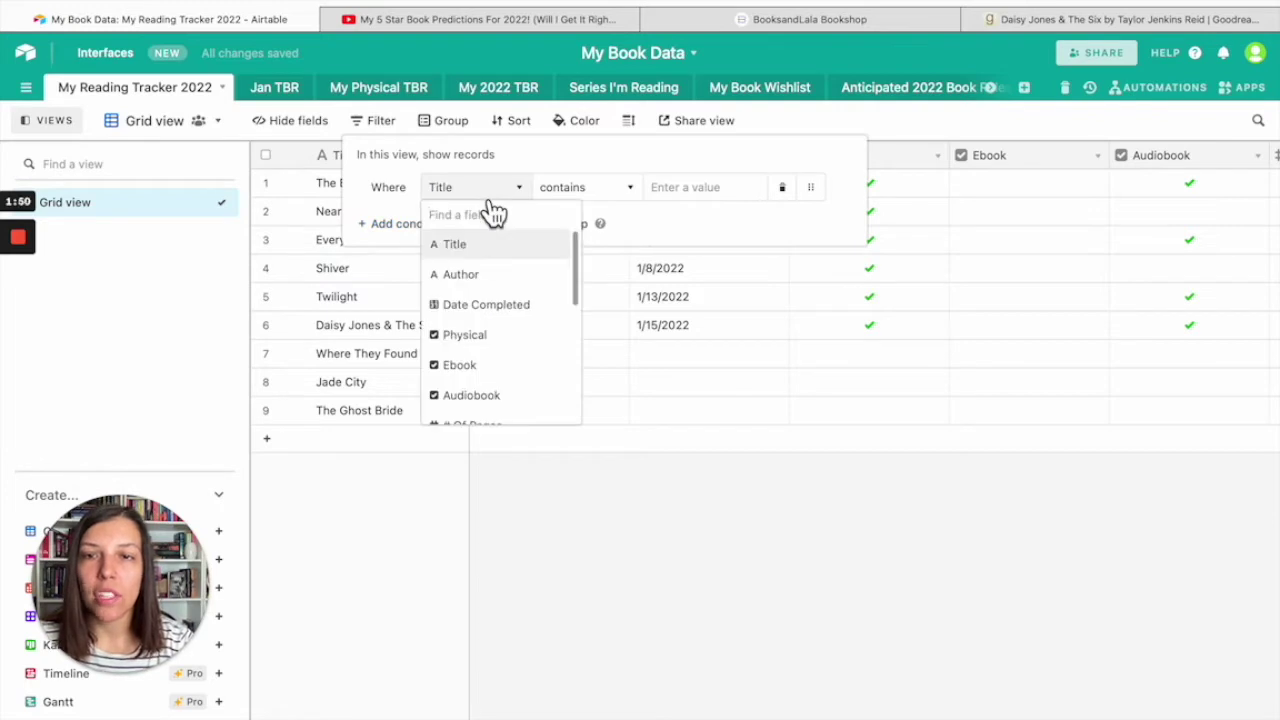
left_click(489, 200)
left_click(758, 570)
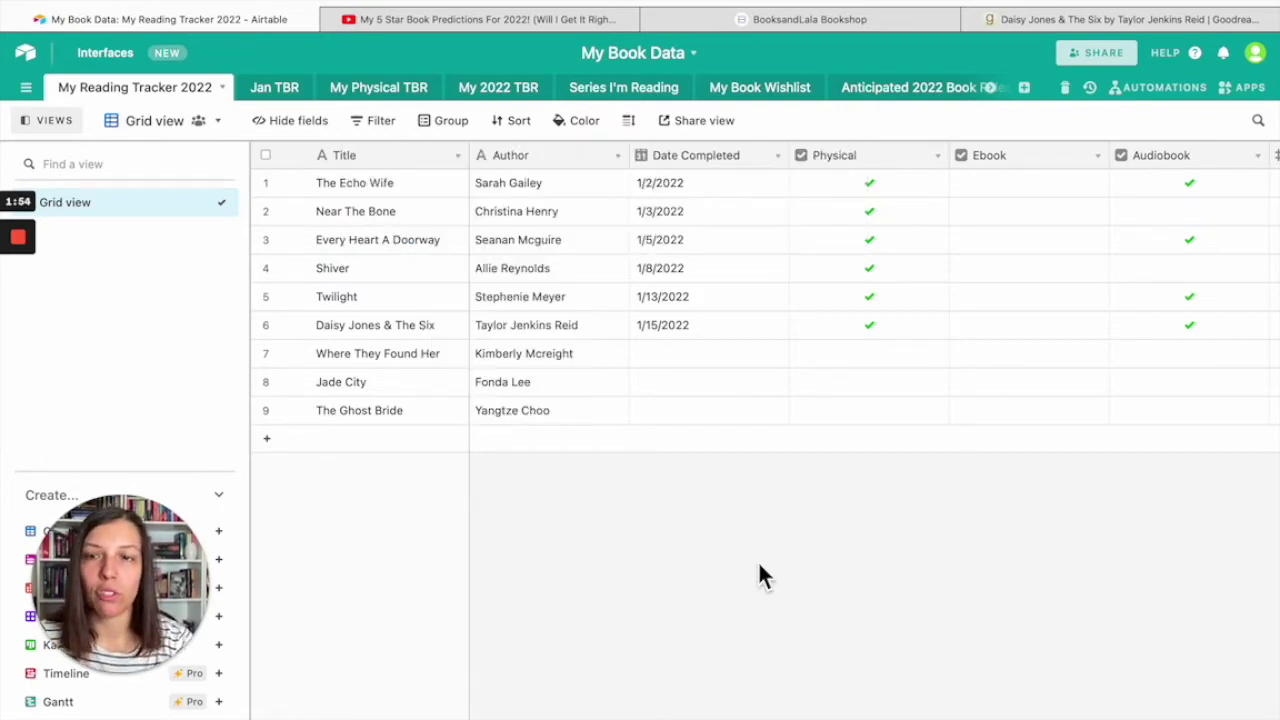
scroll(1134, 457, "right", 10)
scroll(1126, 449, "left", 10)
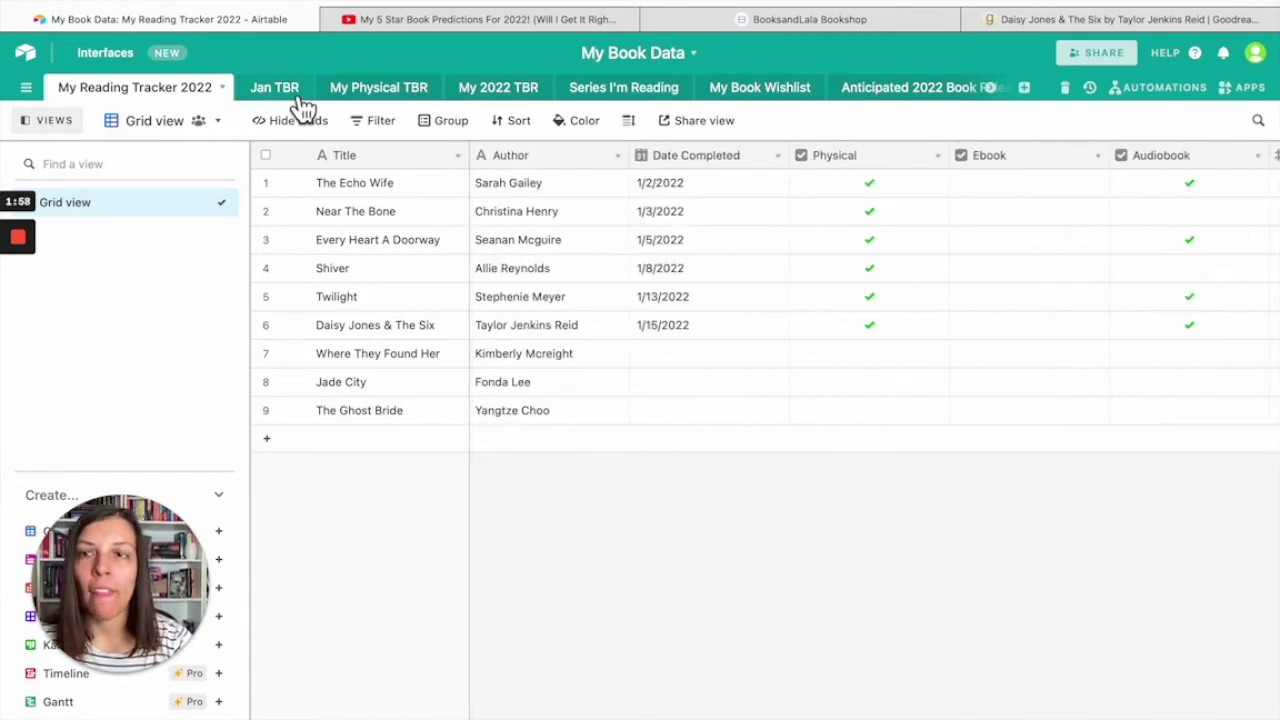
- In the Jan TBR table, start a new field named Month with the Multiple select type
left_click(270, 90)
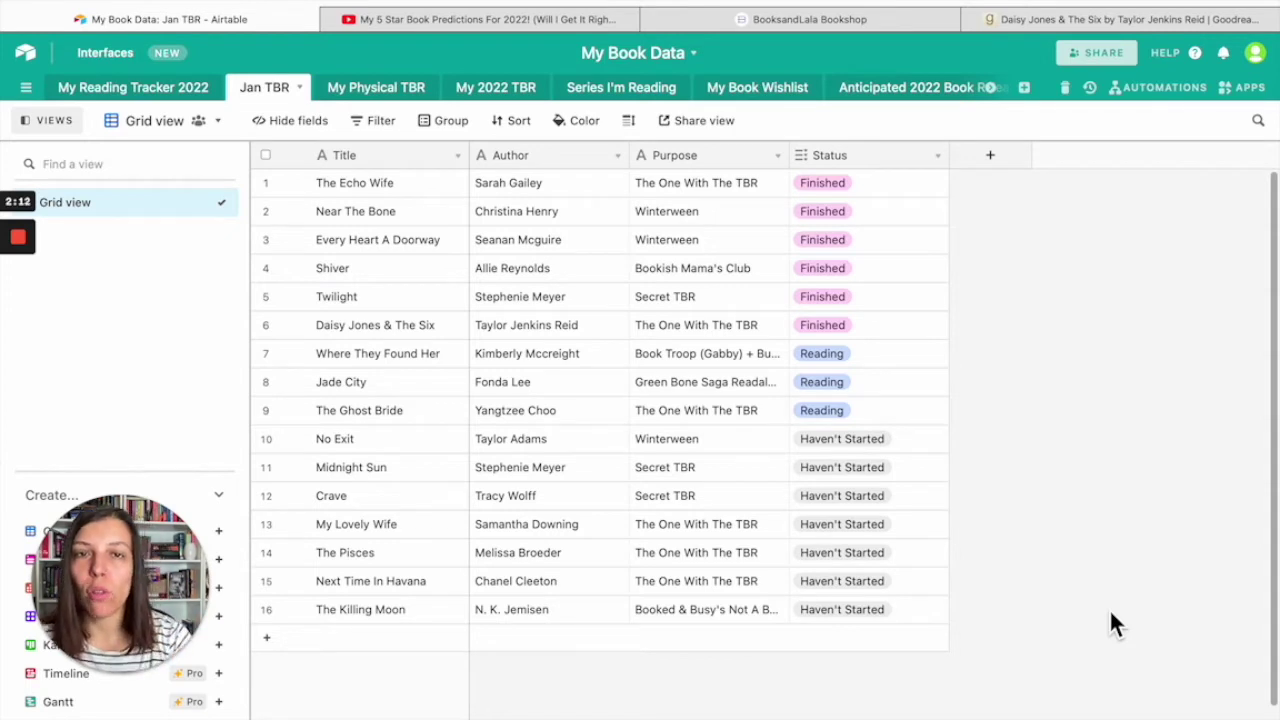
left_click(1005, 165)
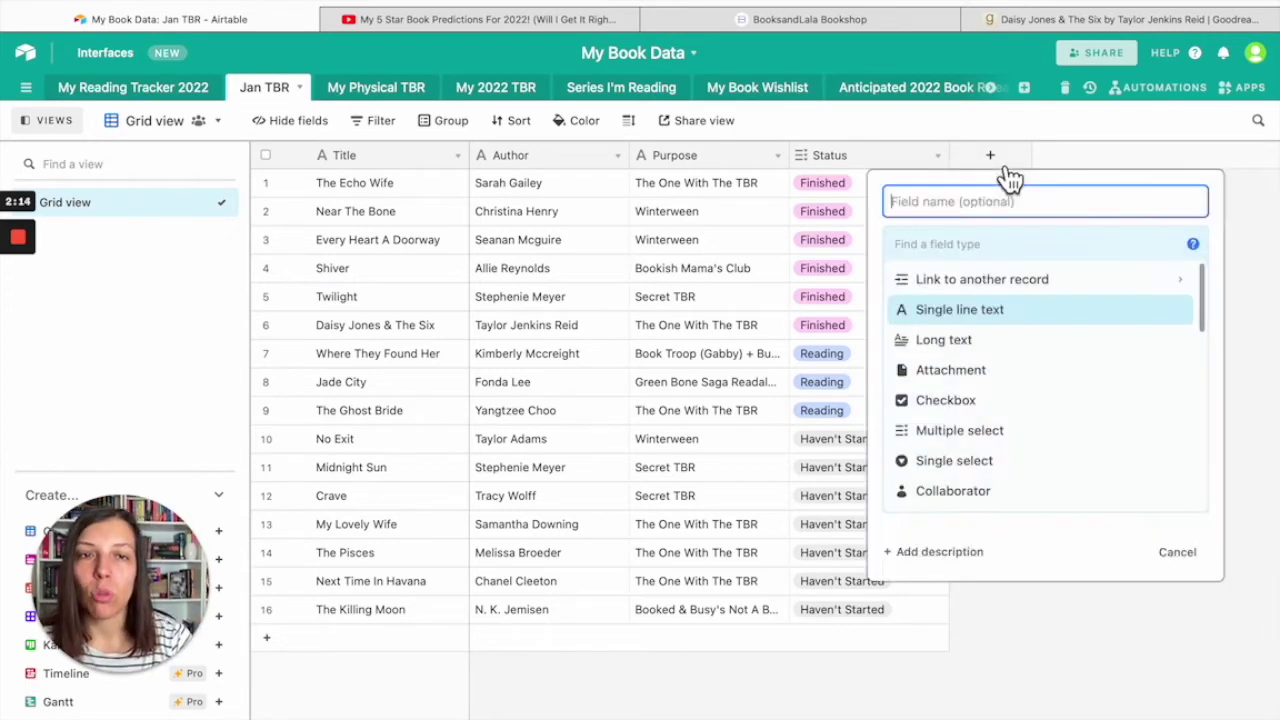
type("Month")
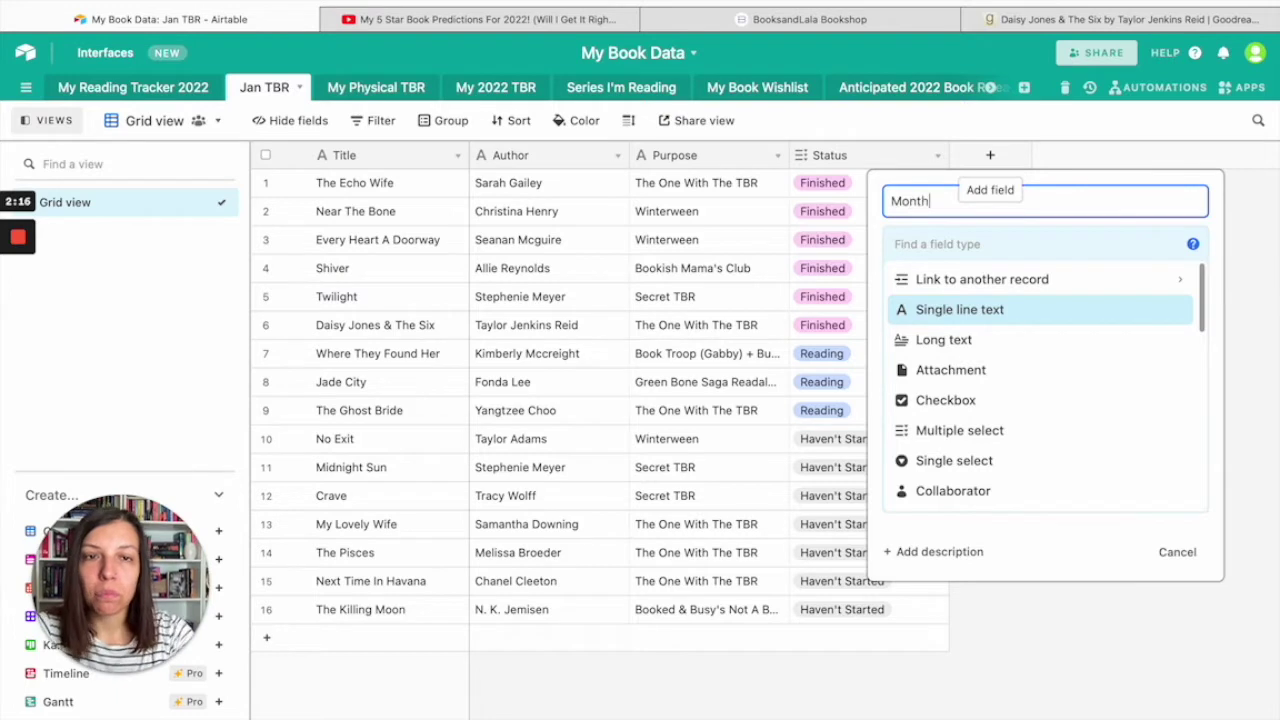
scroll(1004, 470, "down", 3)
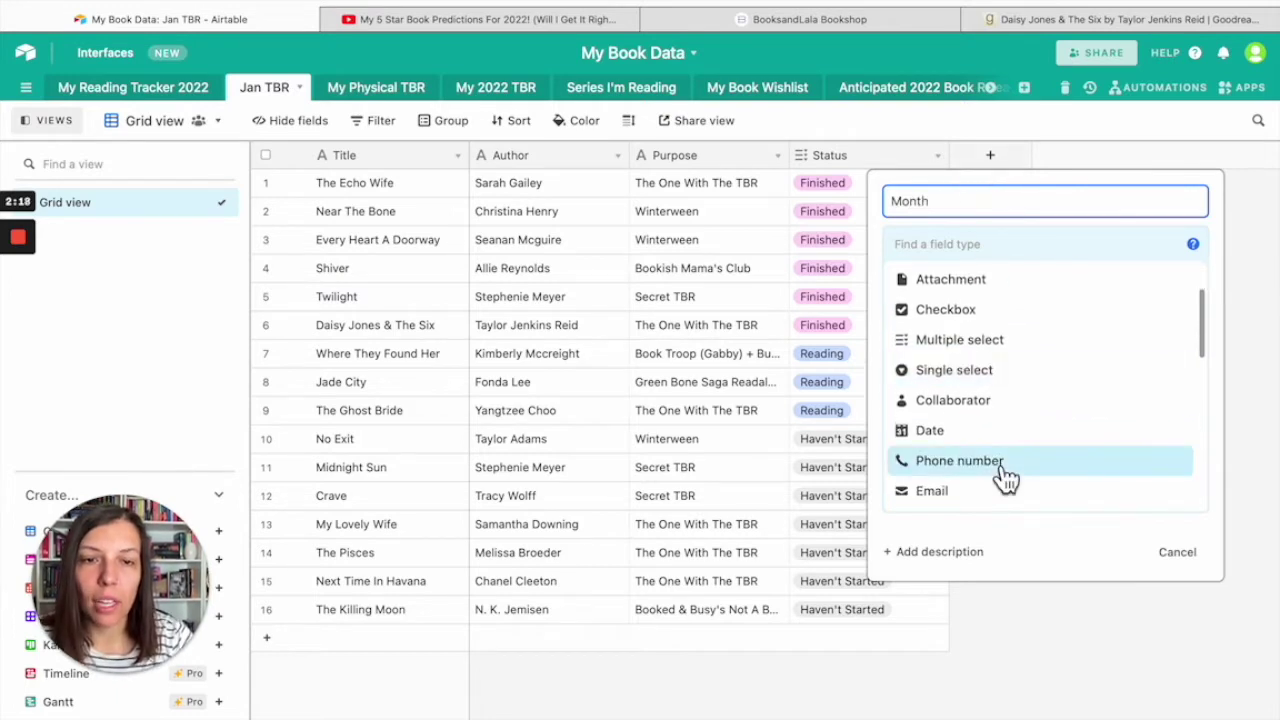
scroll(997, 312, "up", 3)
scroll(1005, 435, "down", 1)
left_click(1001, 420)
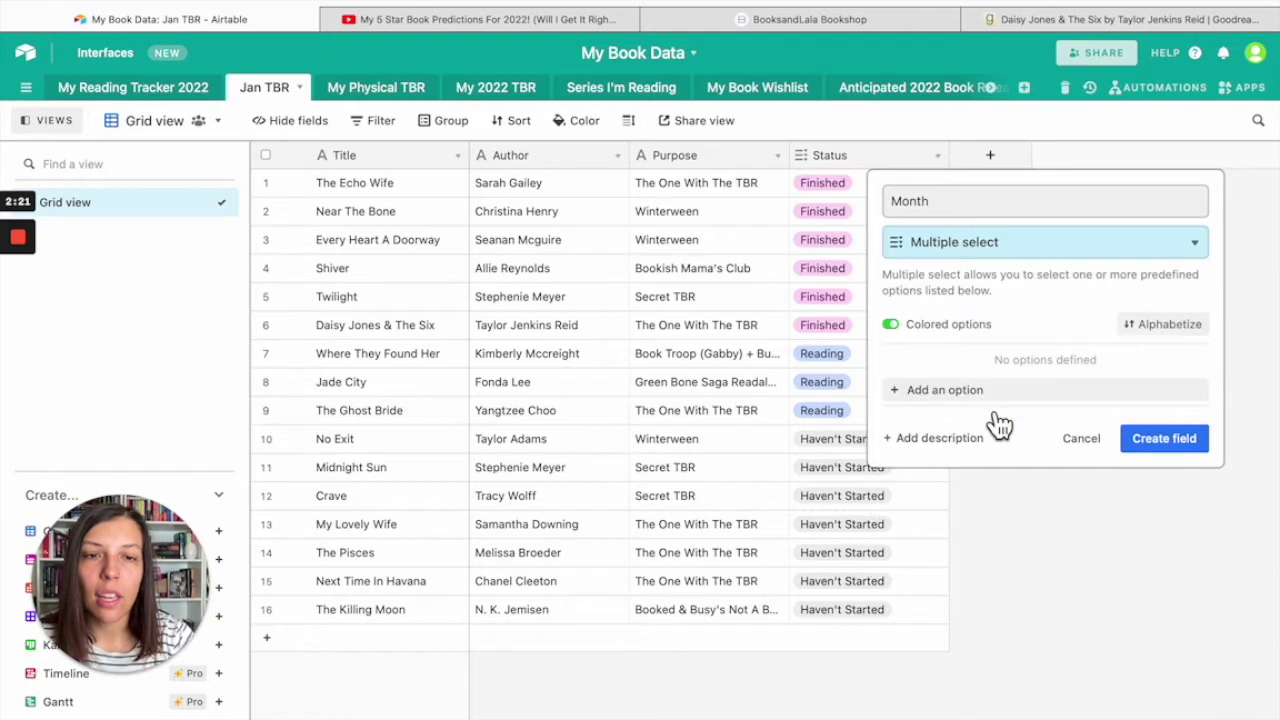
- Add the abbreviated months Jan through Dec as options of the Month field and create the field
left_click(937, 394)
type("Jan")
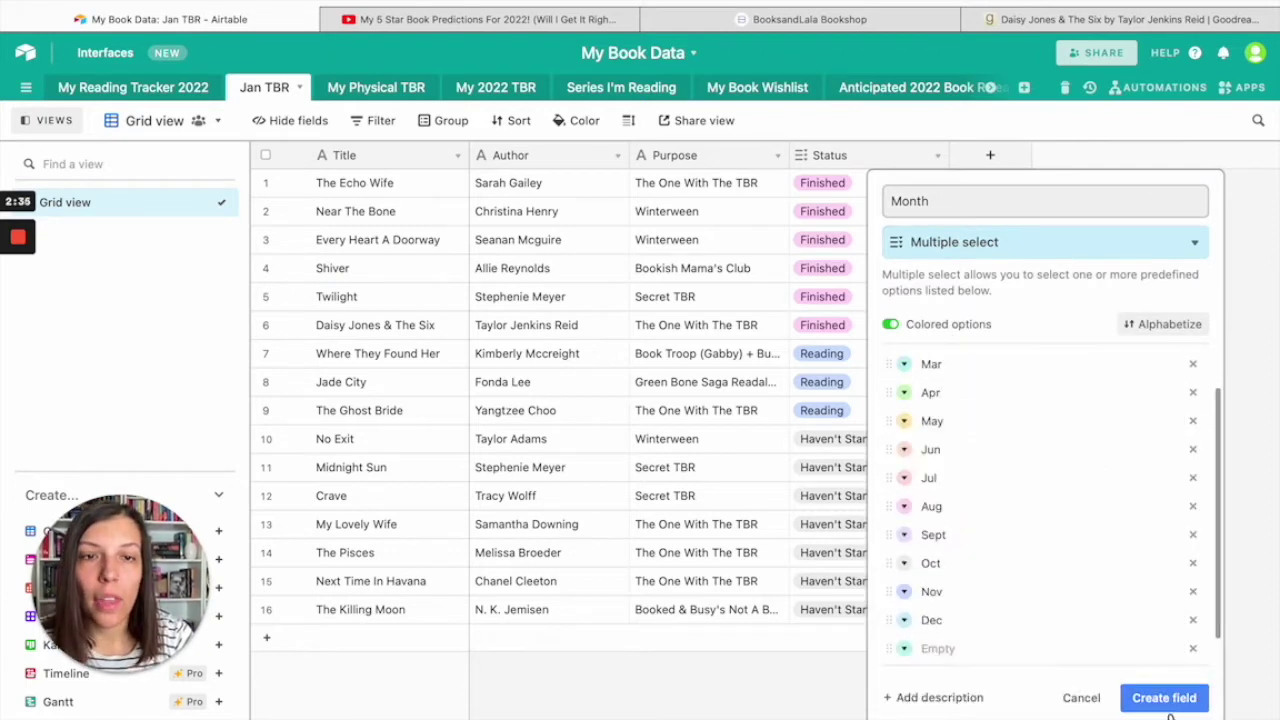
left_click(1163, 697)
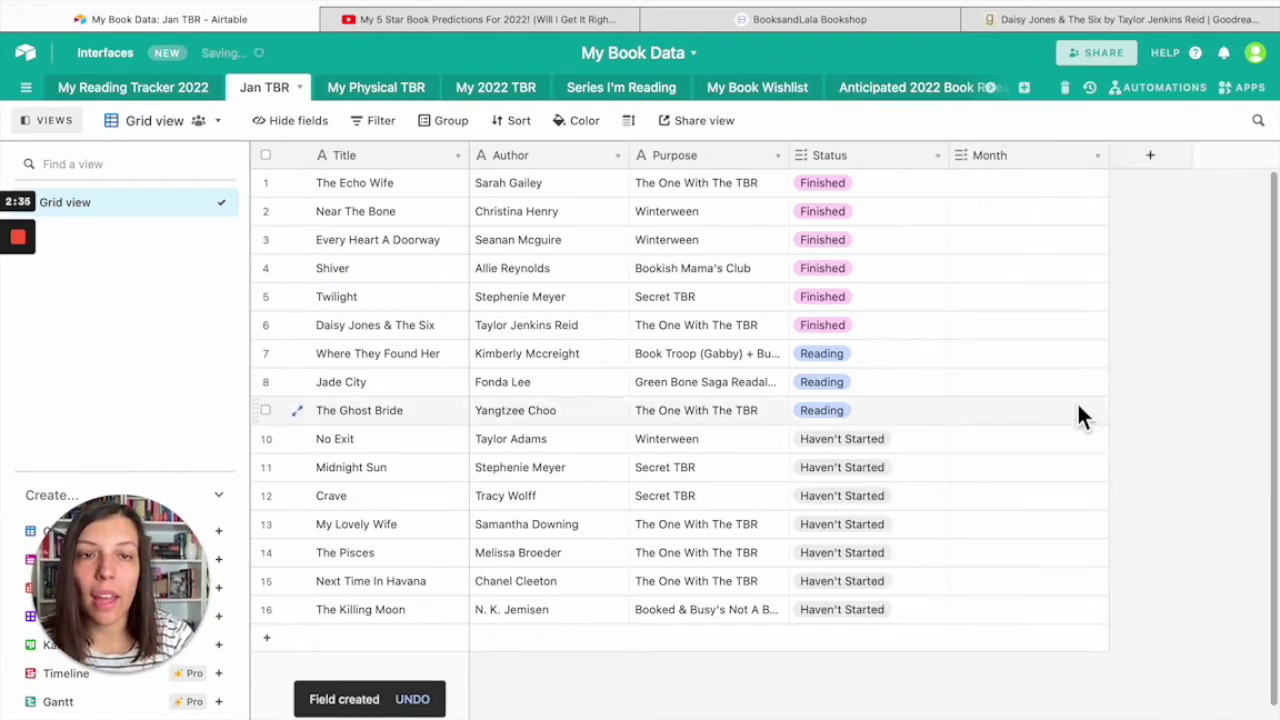
- Rename the Jan TBR table as Monthly TBR
double_click(285, 95)
left_click(343, 91)
key("BackSpace")
key("BackSpace")
key("BackSpace")
key("BackSpace")
key("BackSpace")
key("BackSpace")
key("BackSpace")
type("Mont")
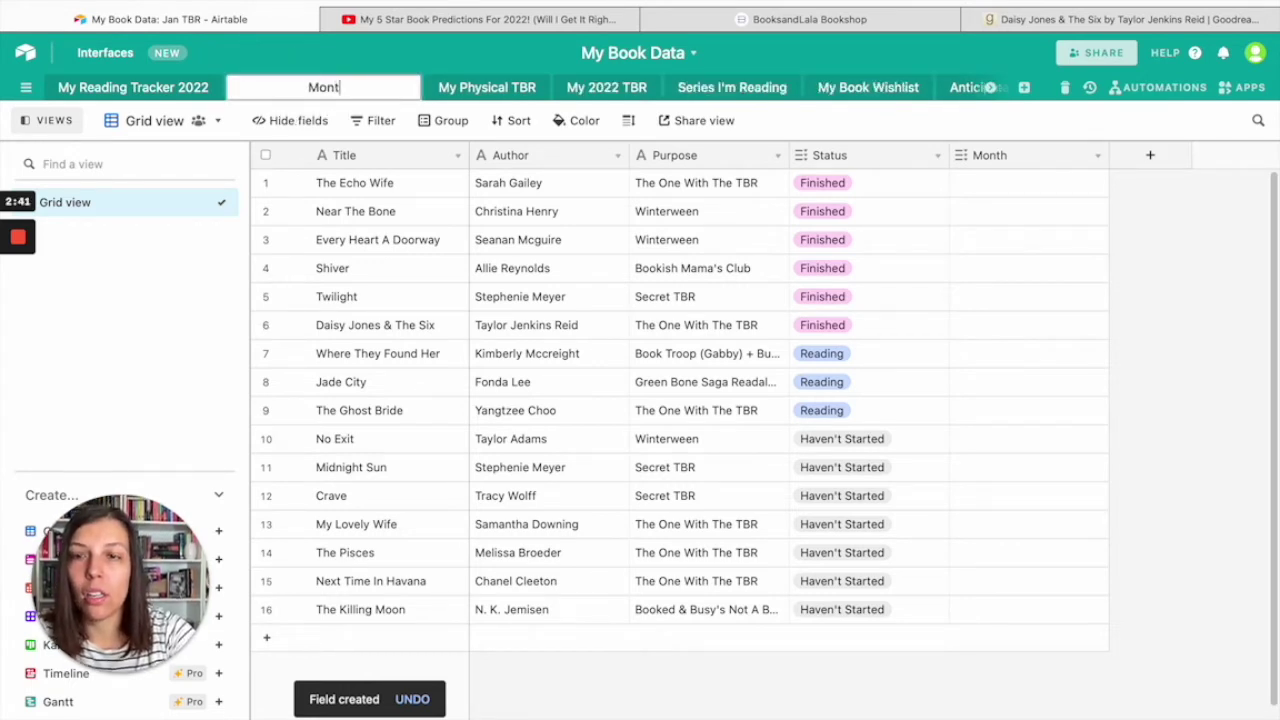
type("hly TBR")
key("Return")
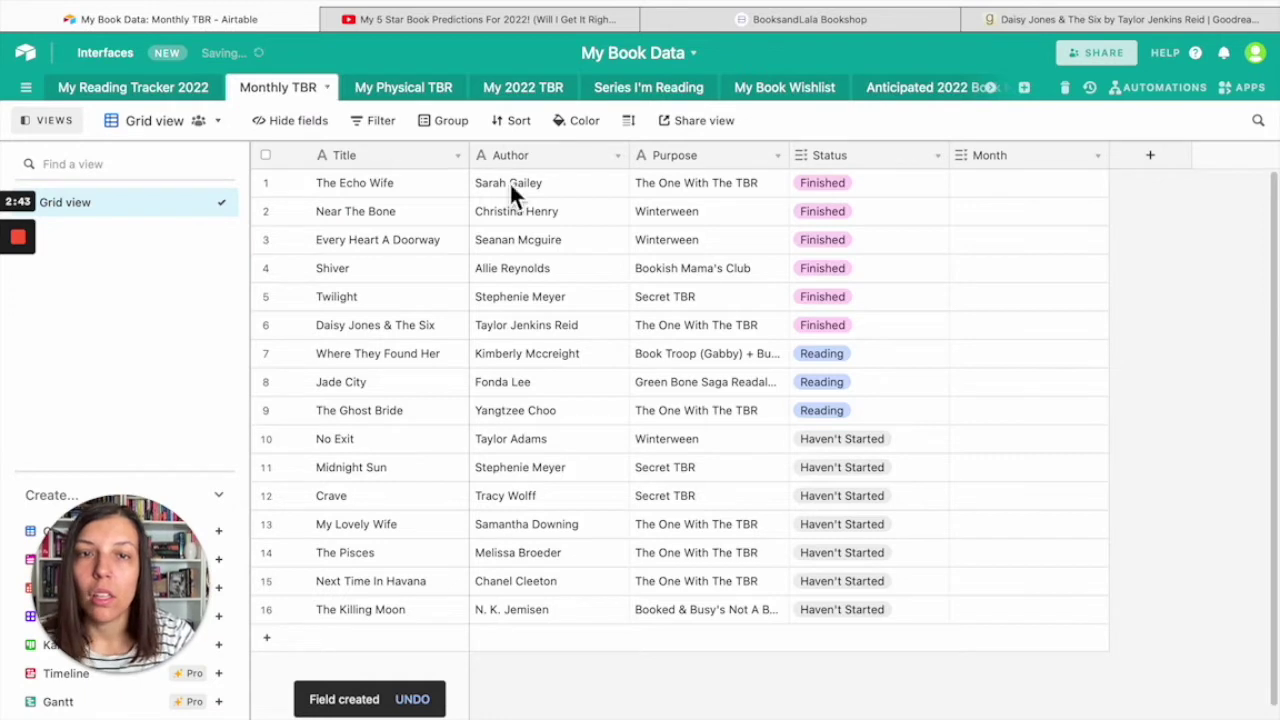
- Set the Month of The Echo Wife to Jan
double_click(1011, 184)
type("j")
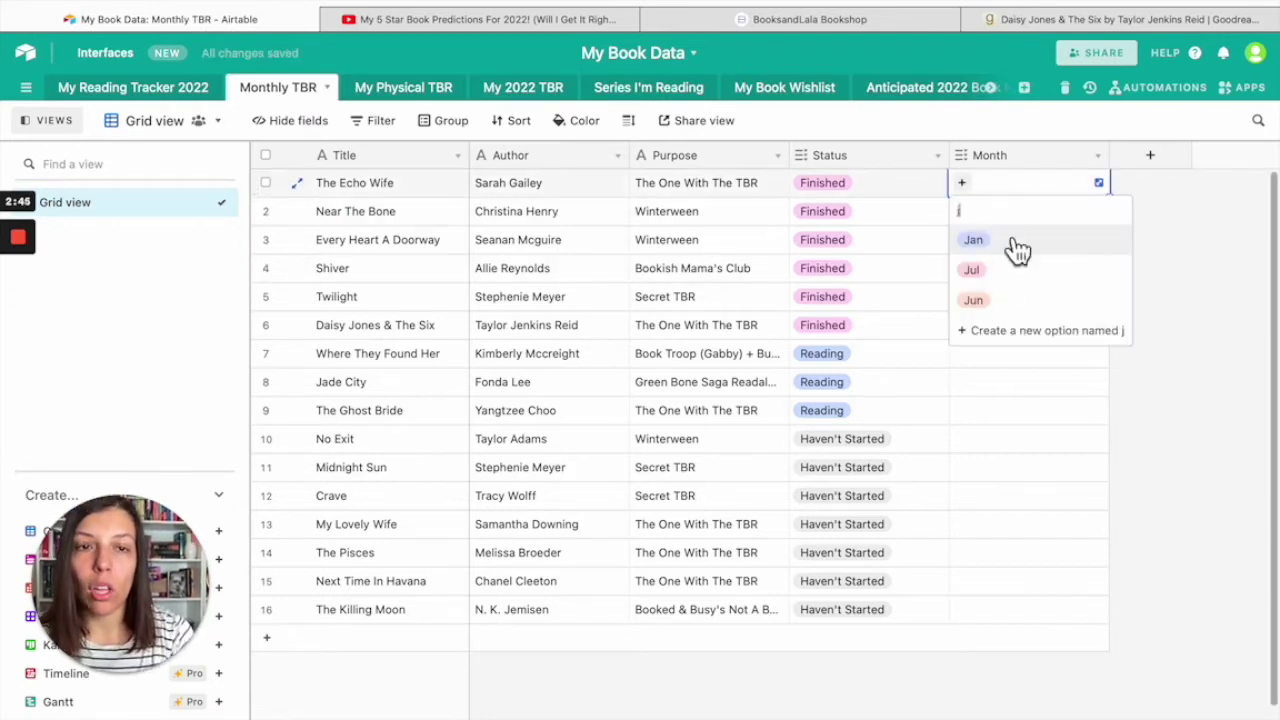
left_click(993, 242)
left_click(1165, 320)
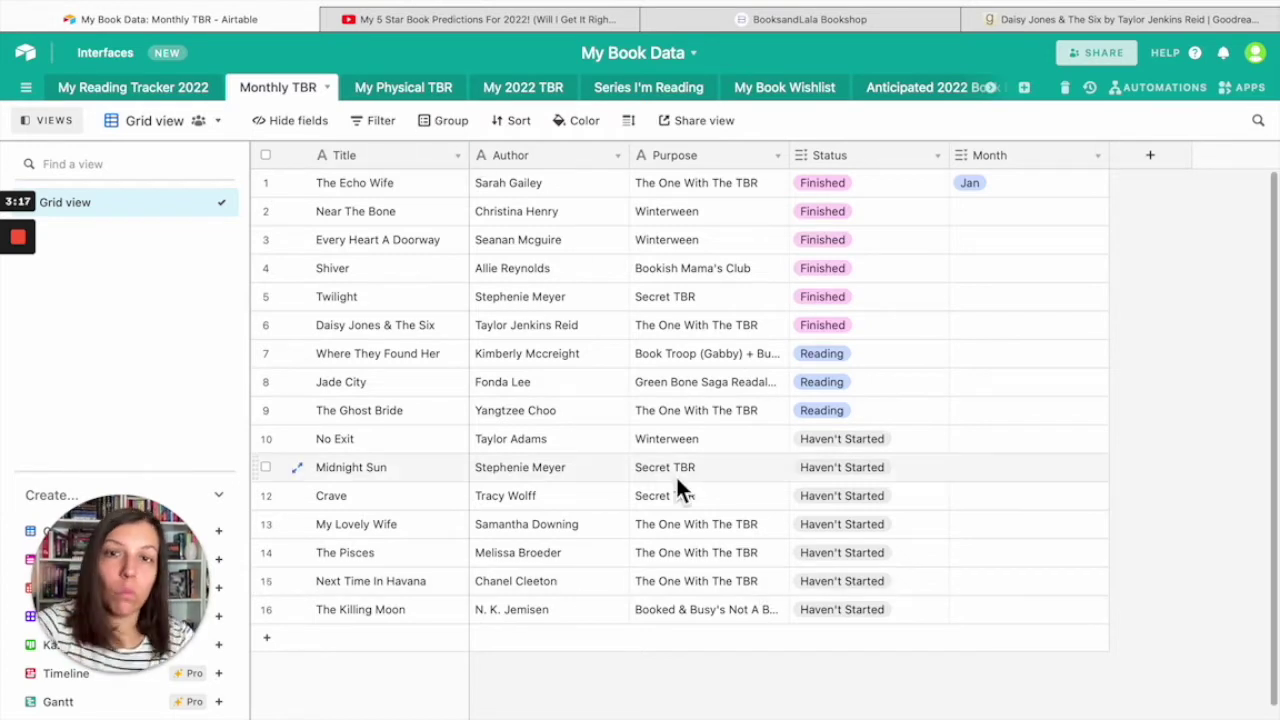
- Open the My Physical TBR table and examine its book list, including the Genre, Ebook? and Audio Book? columns
left_click(418, 90)
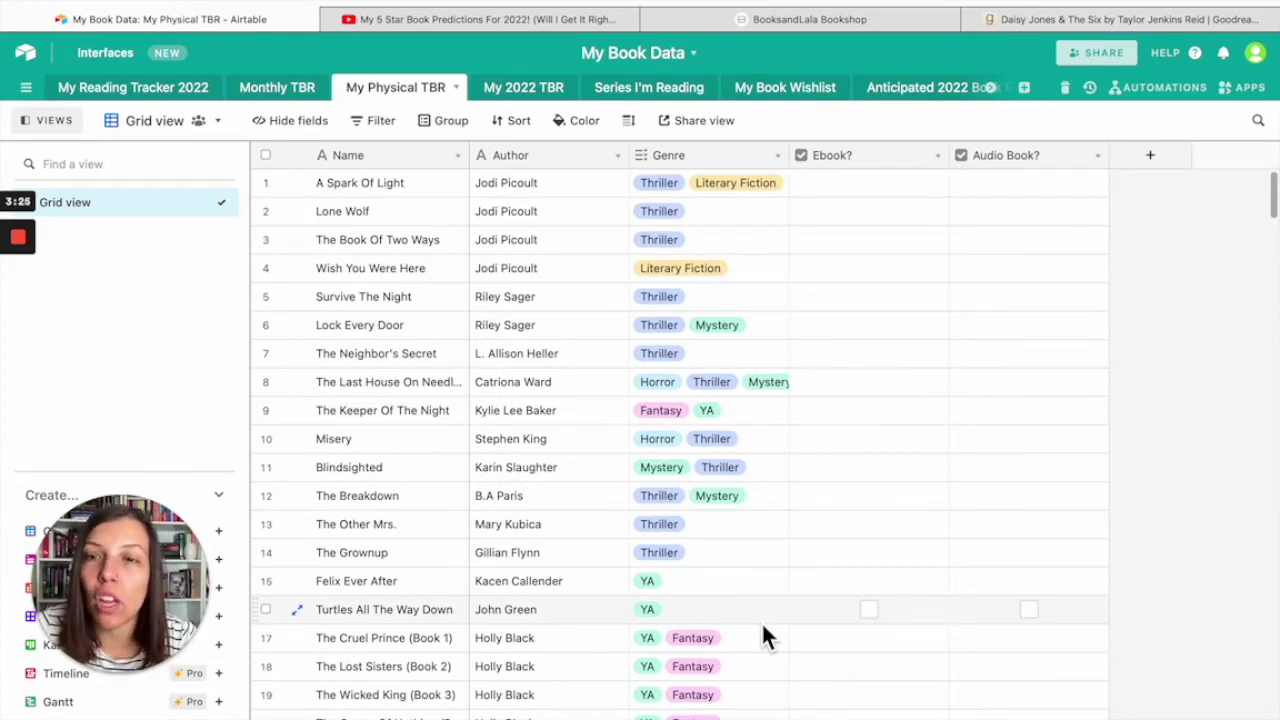
scroll(763, 628, "down", 20)
scroll(763, 628, "down", 20)
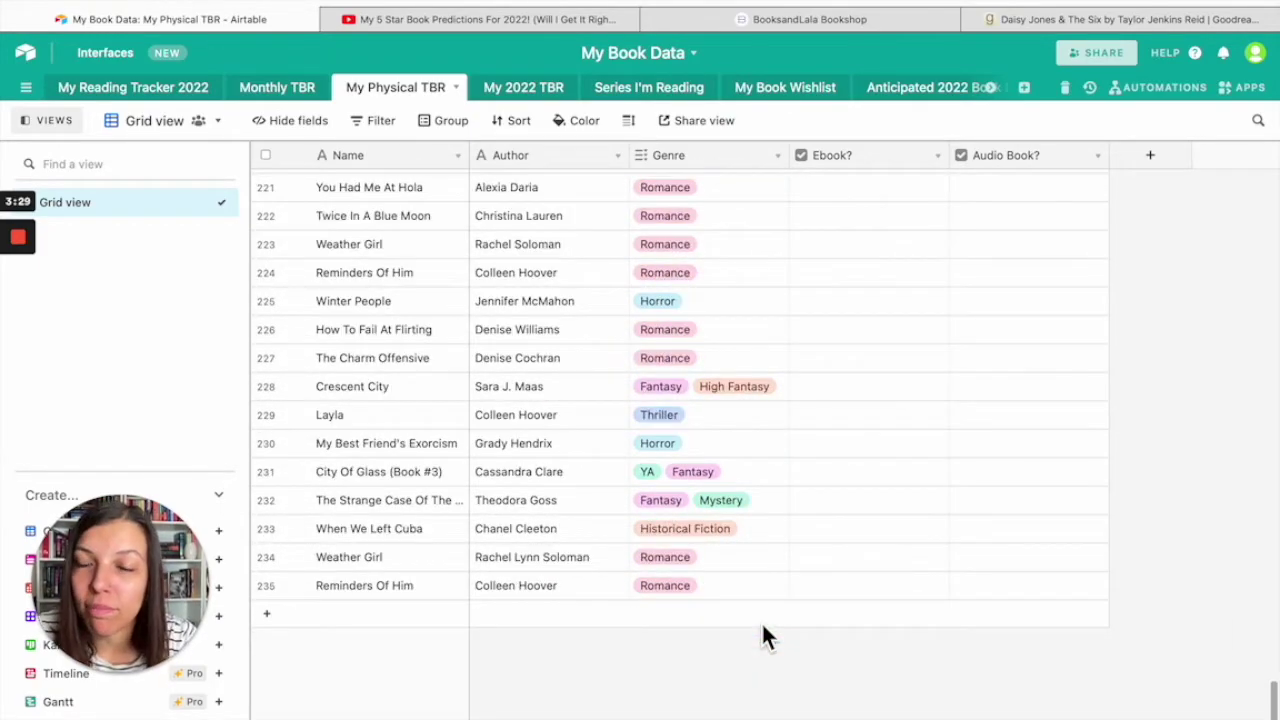
scroll(820, 496, "up", 20)
scroll(820, 496, "up", 10)
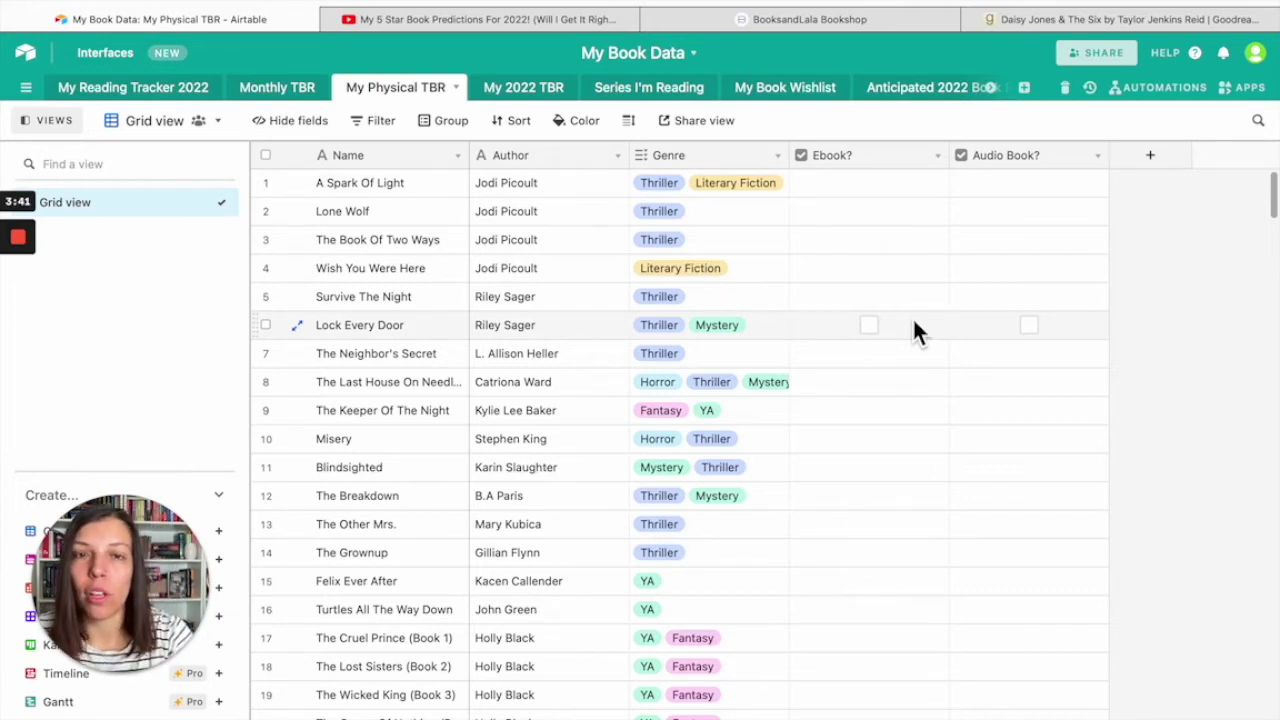
scroll(985, 505, "down", 20)
scroll(985, 500, "down", 20)
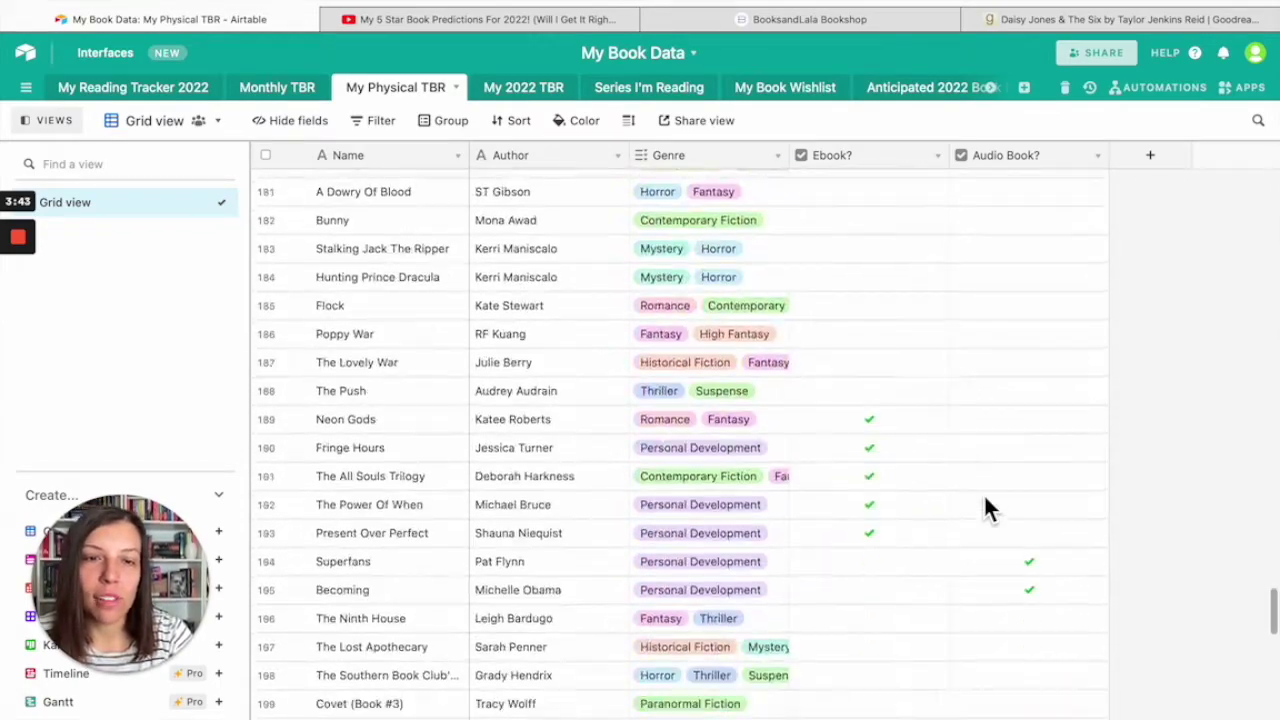
scroll(985, 500, "up", 7)
scroll(983, 493, "up", 4)
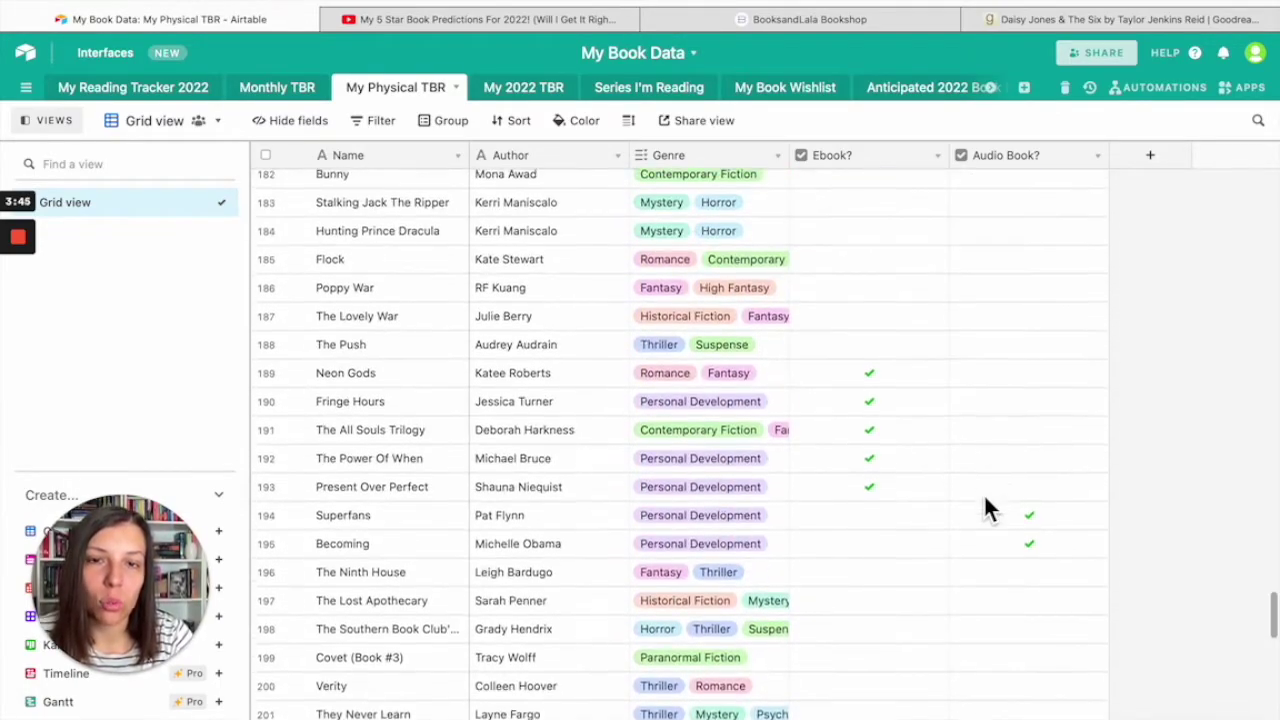
scroll(1157, 411, "up", 20)
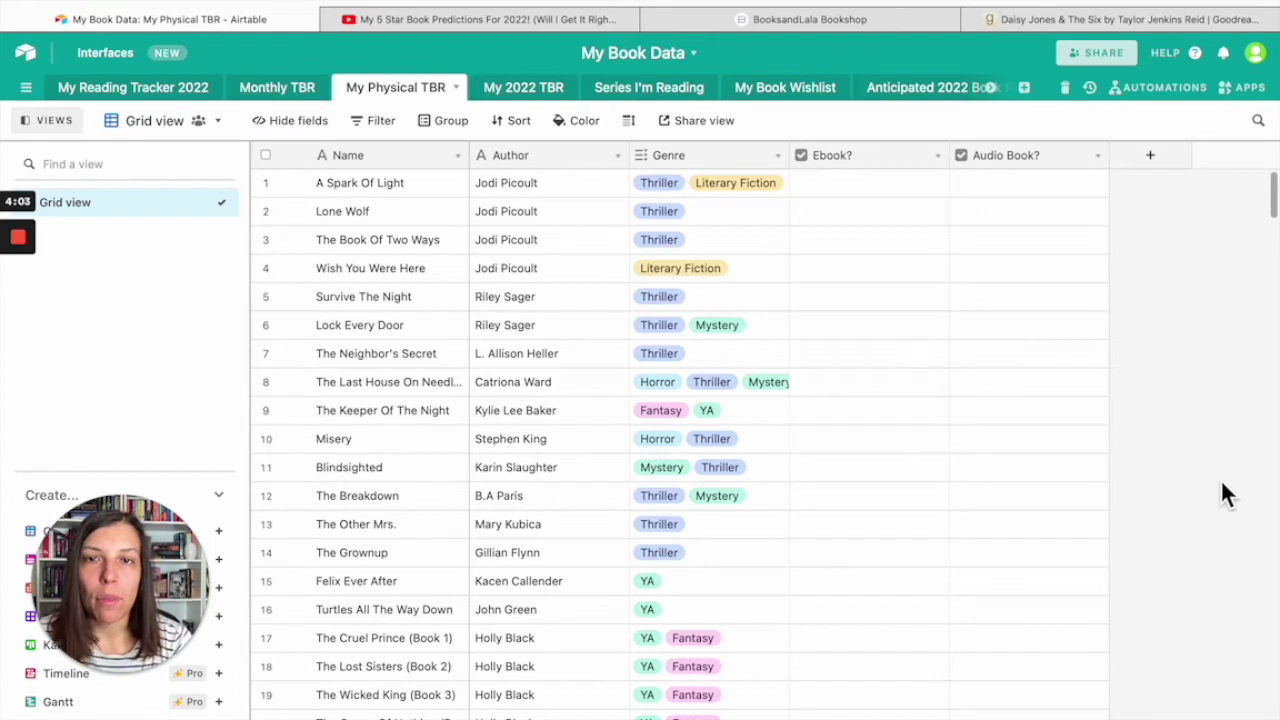
- View the My 2022 TBR table, and examine the list of series and their Status values in the Series I'm Reading table
left_click(534, 92)
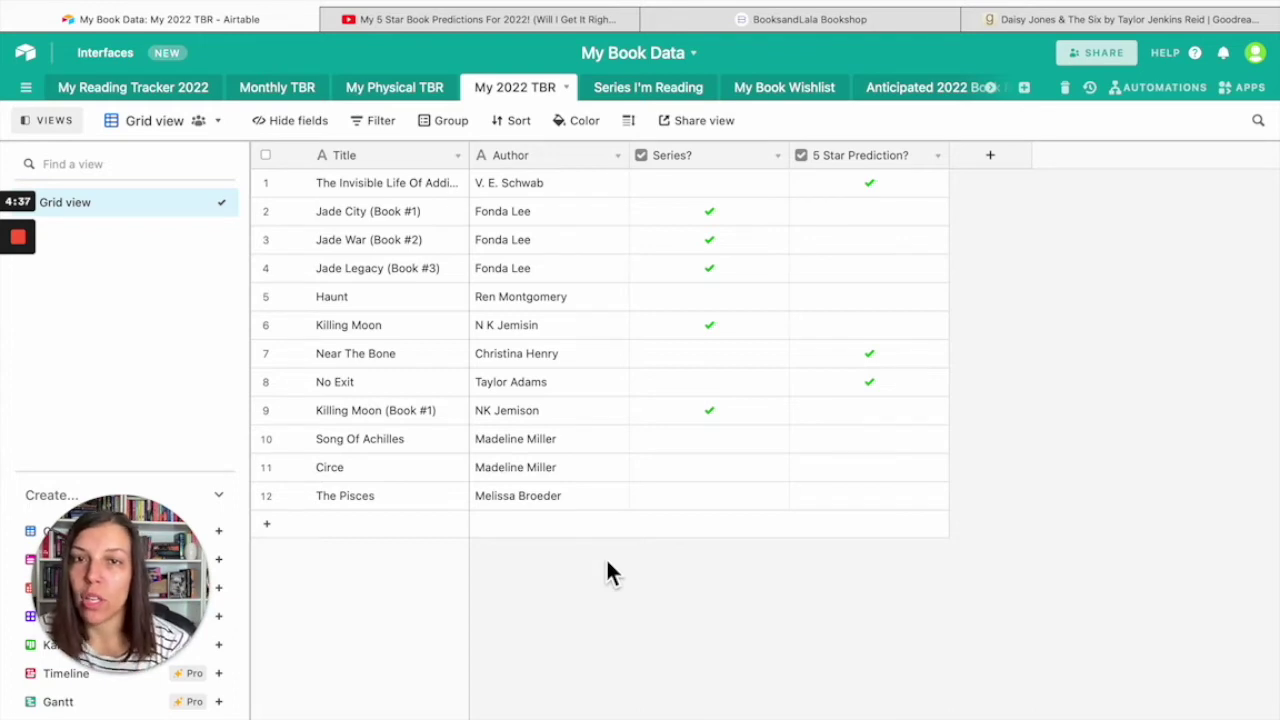
left_click(660, 92)
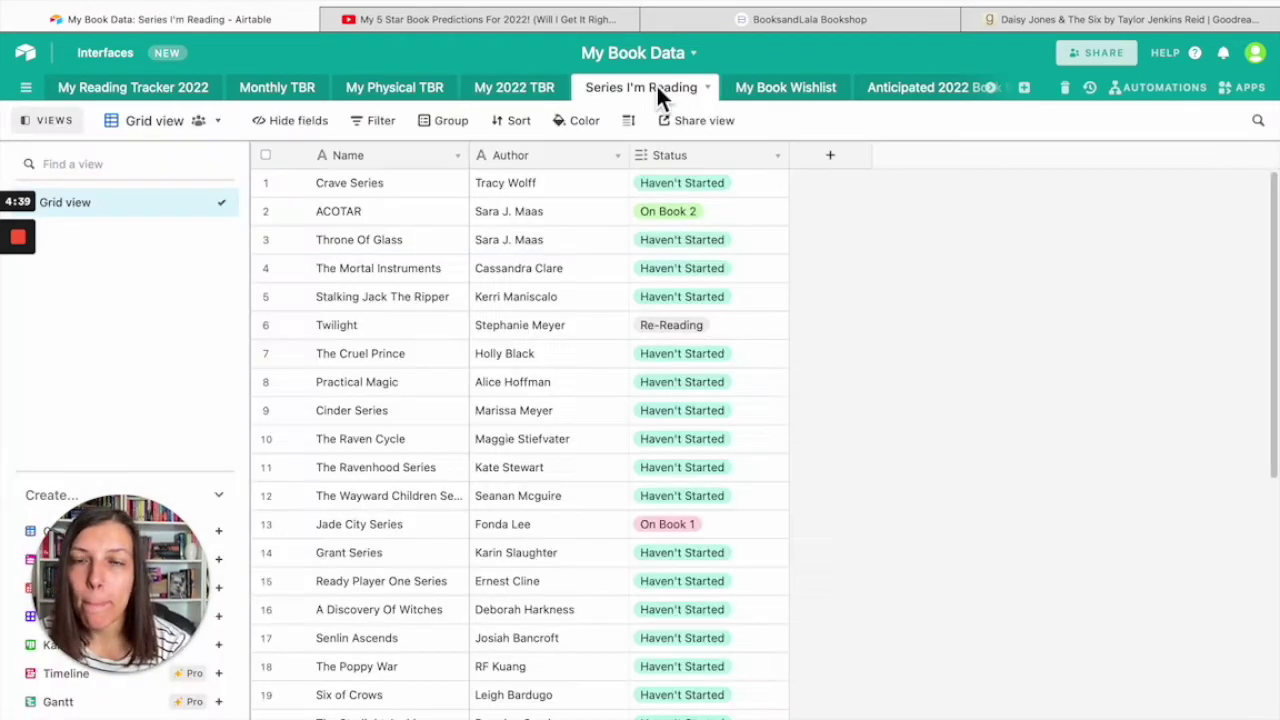
scroll(697, 597, "down", 5)
scroll(693, 592, "up", 5)
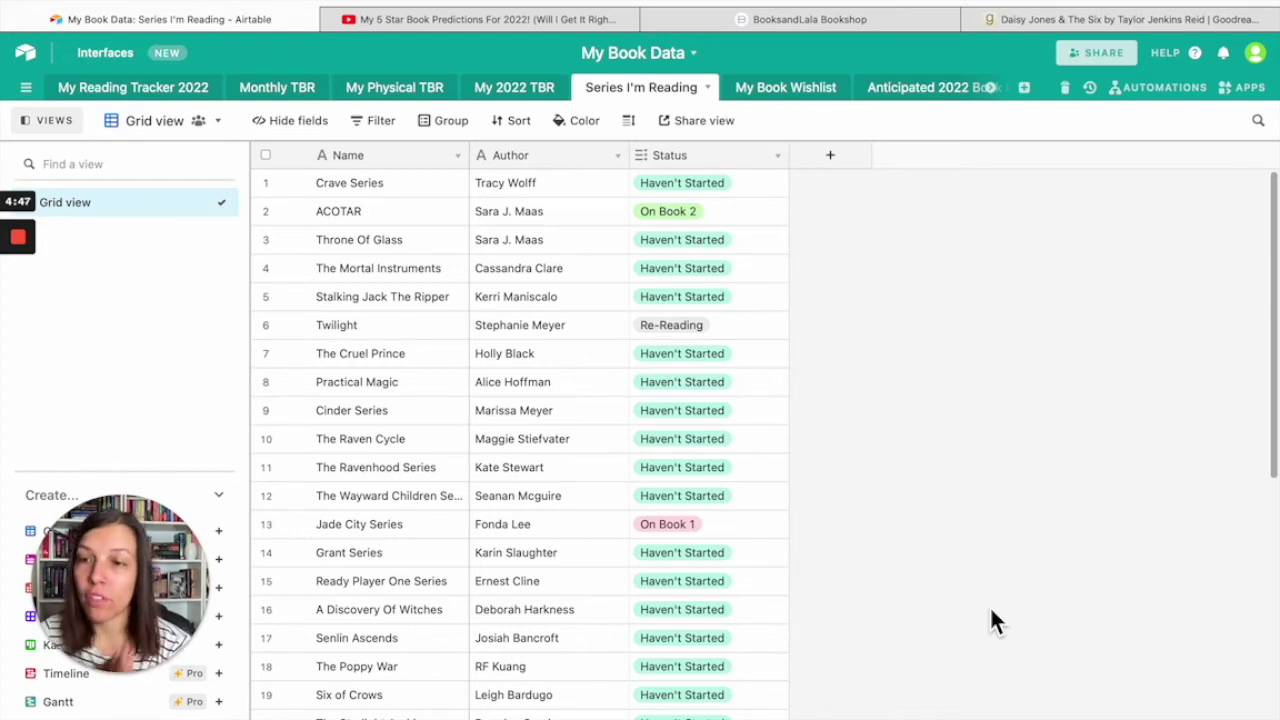
scroll(990, 606, "down", 10)
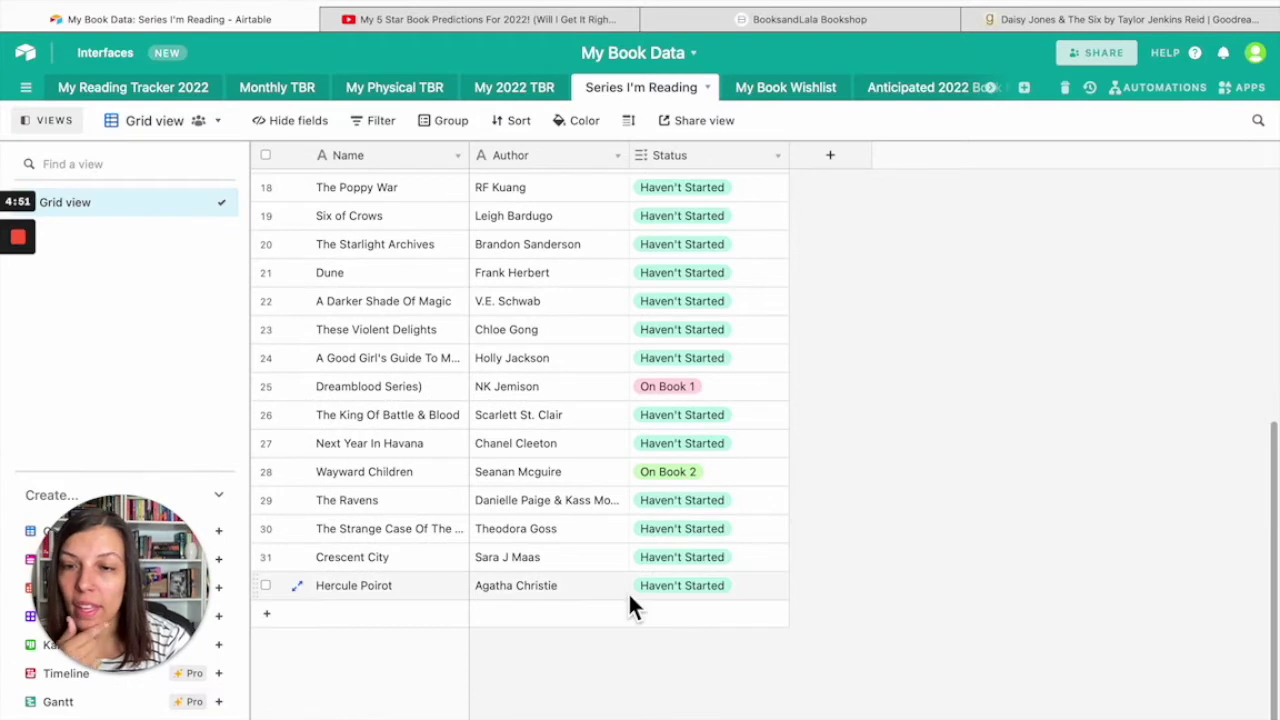
scroll(688, 430, "up", 10)
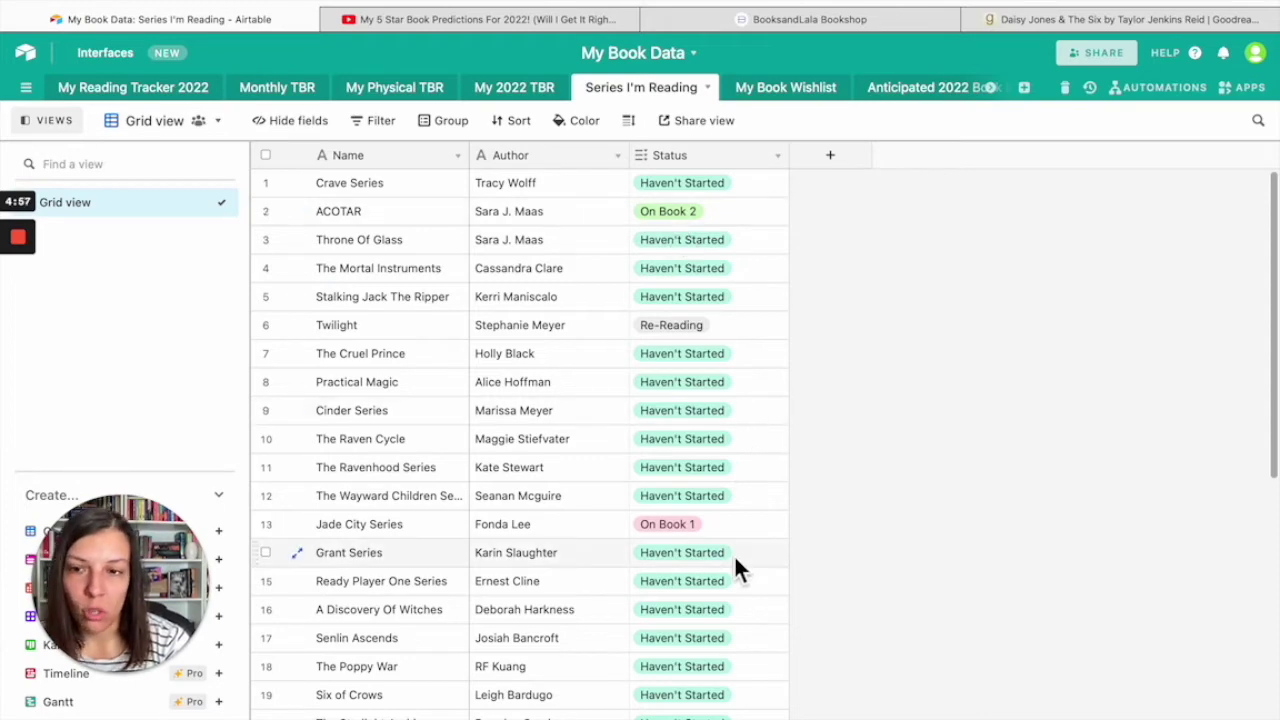
scroll(734, 554, "down", 5)
scroll(734, 560, "down", 2)
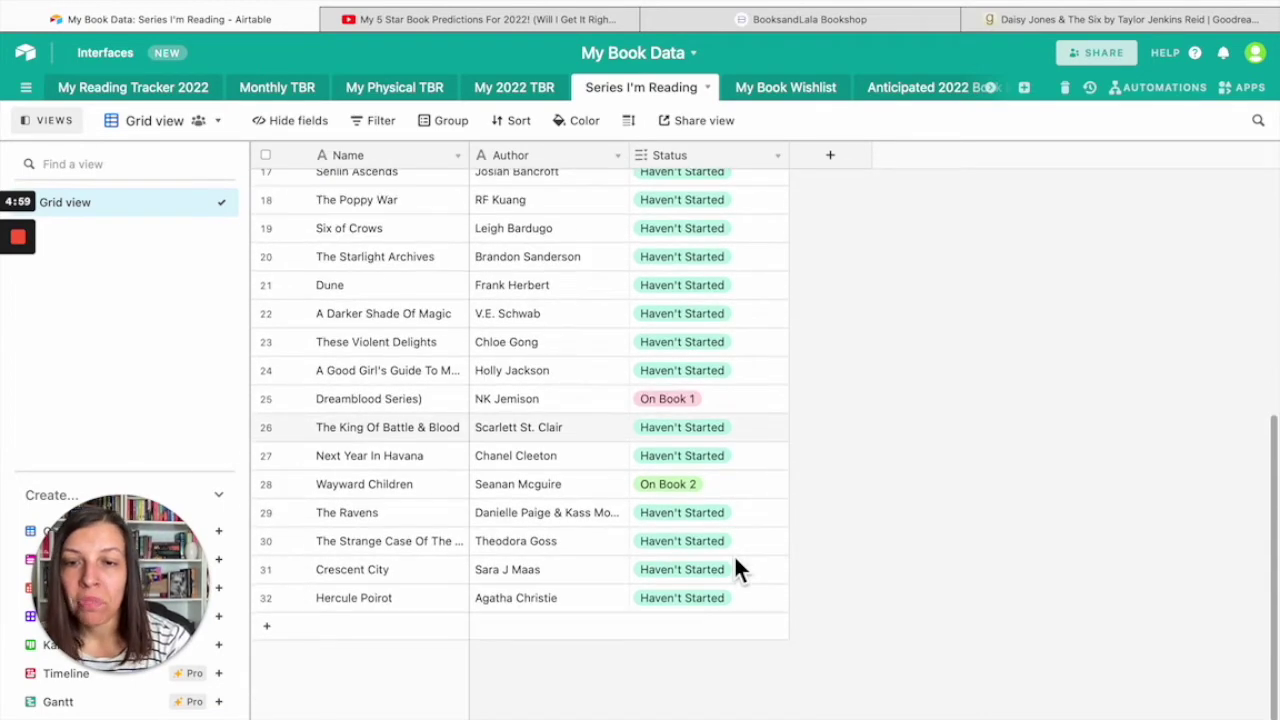
scroll(755, 555, "up", 6)
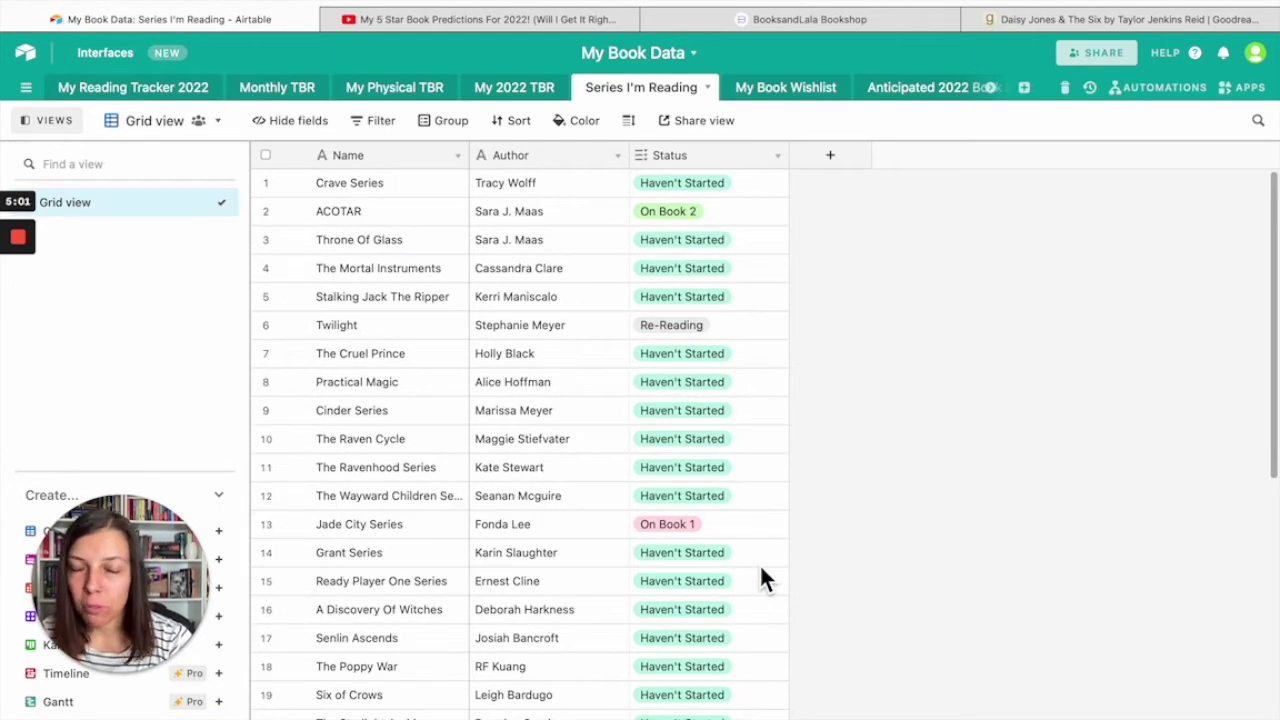
- Look through the Status options available for the ACOTAR series and review the remaining series in the table
left_click(746, 213)
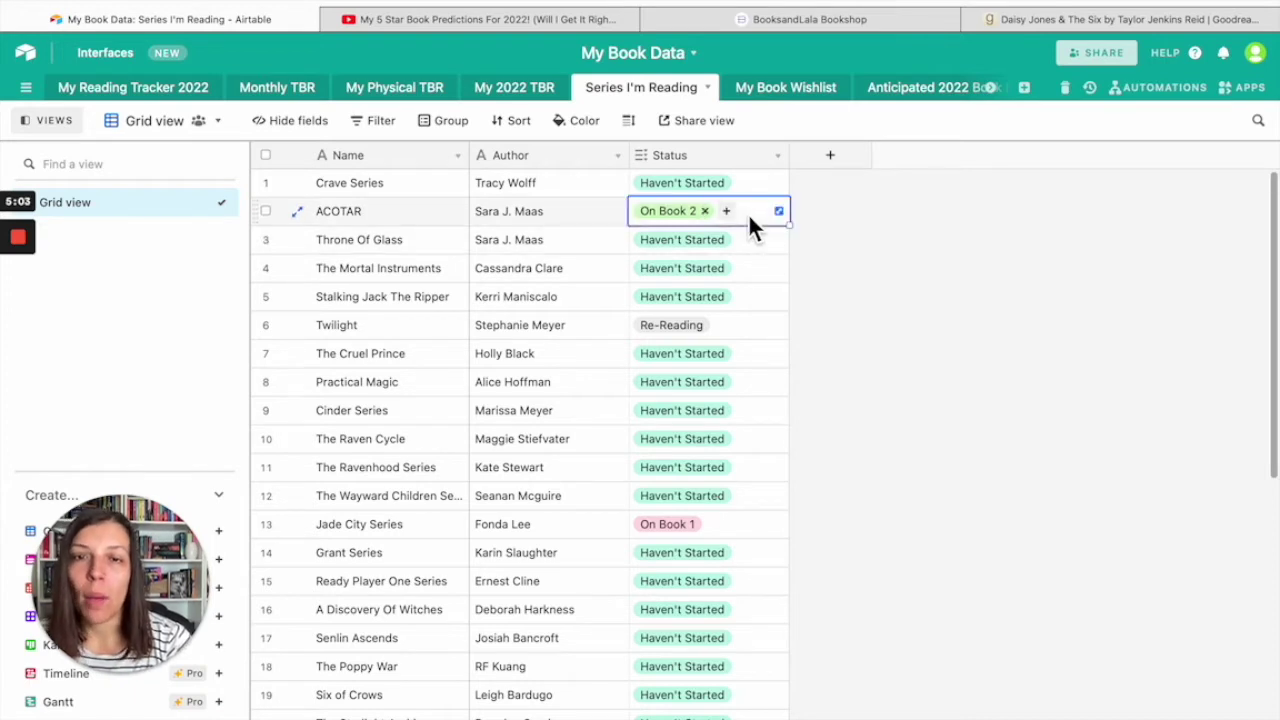
left_click(741, 216)
scroll(716, 404, "down", 3)
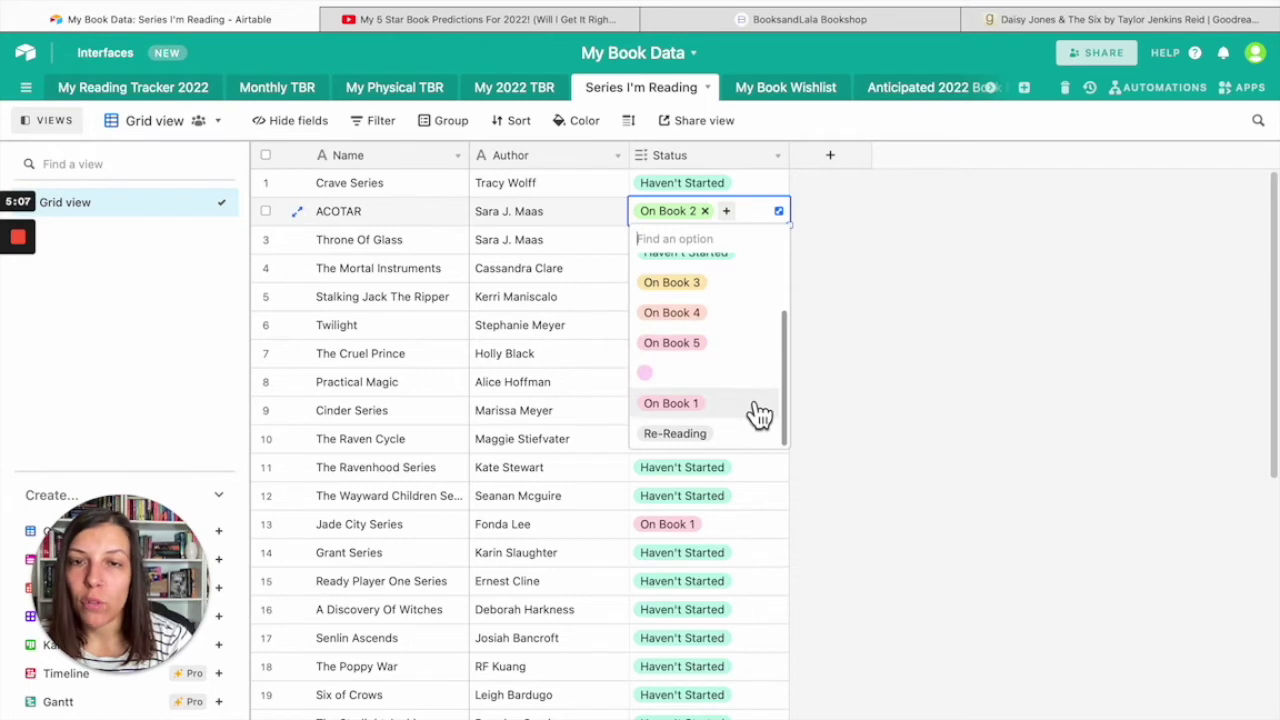
scroll(750, 410, "up", 3)
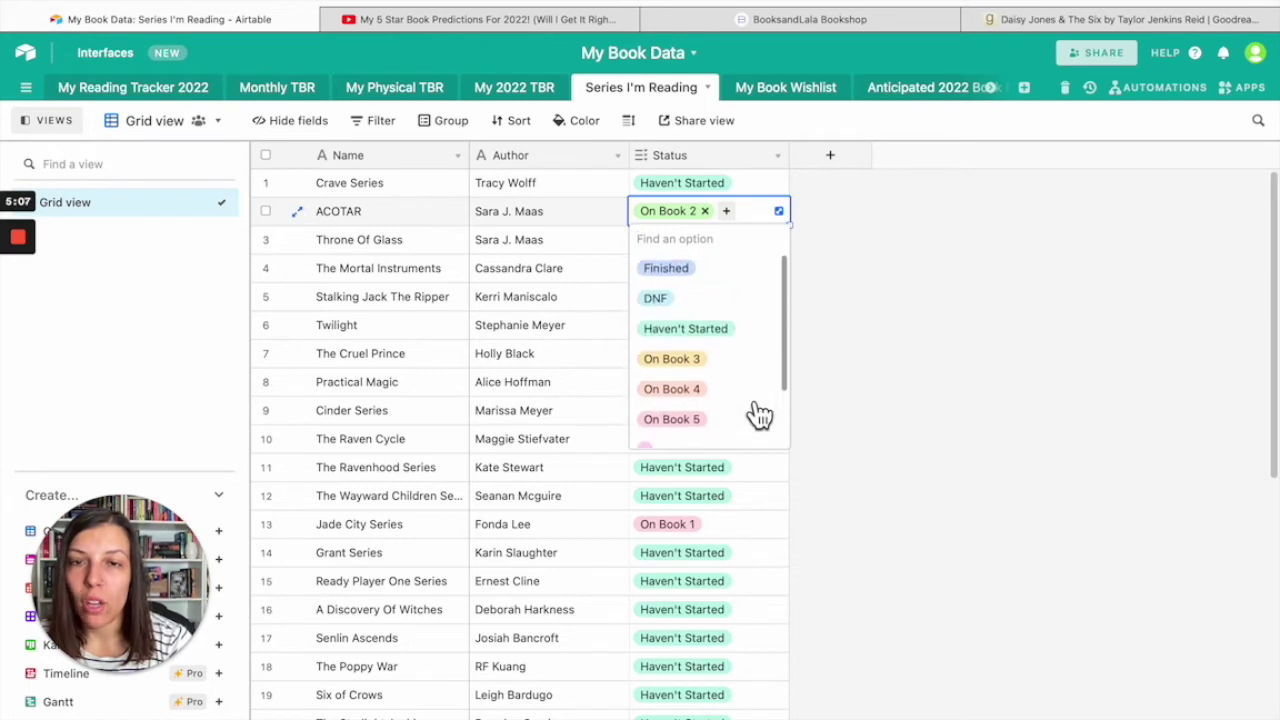
left_click(851, 381)
scroll(851, 381, "down", 5)
scroll(849, 390, "down", 1)
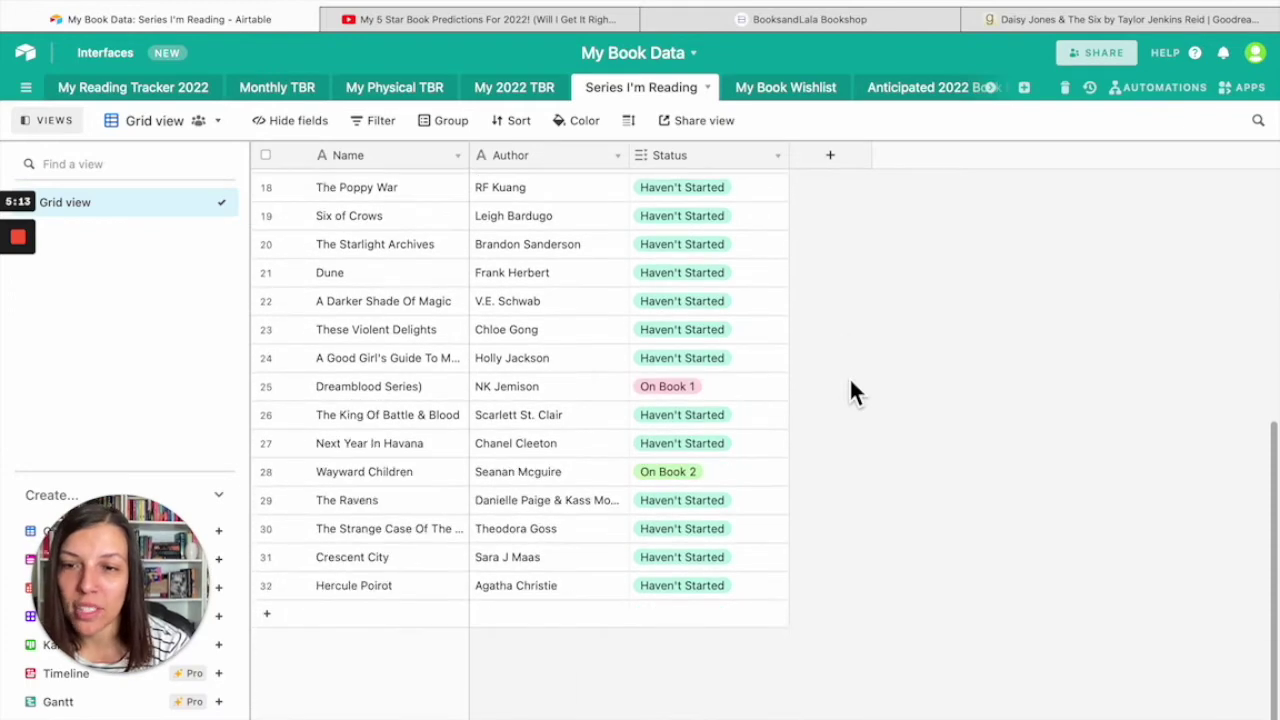
scroll(851, 381, "up", 6)
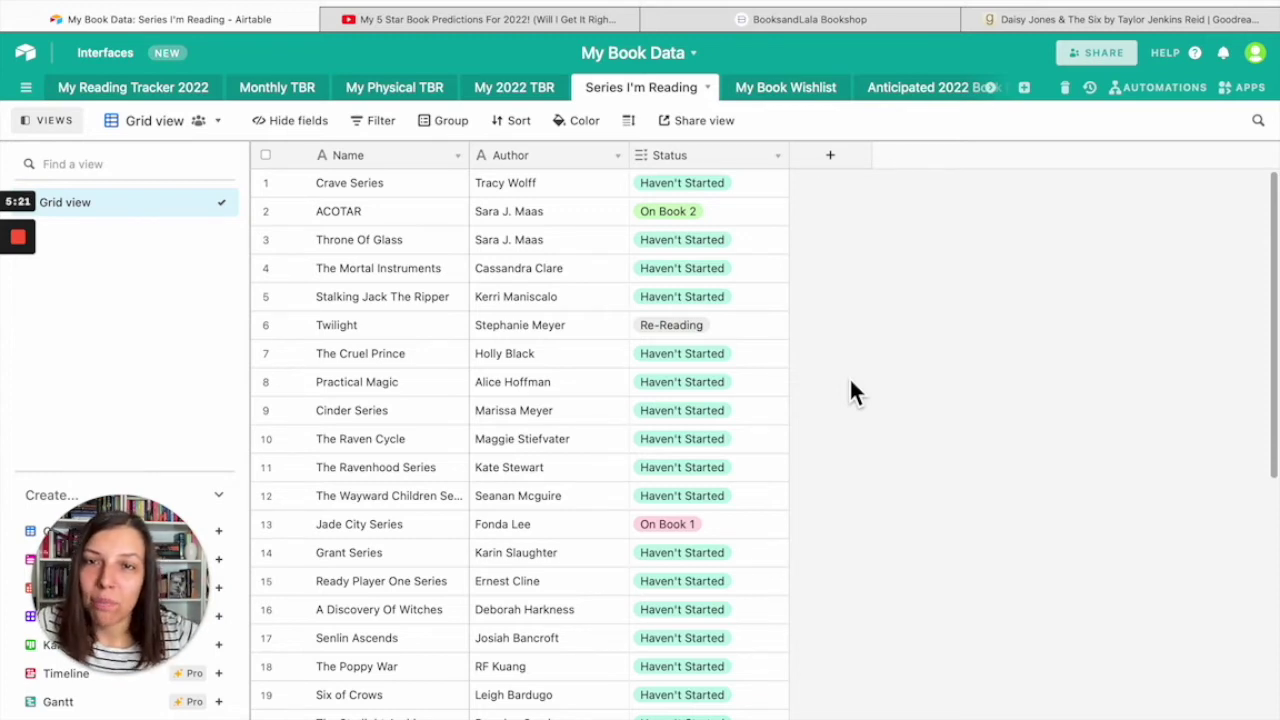
- Open the My Book Wishlist table and look over its book list and the sorting settings without applying a sort
left_click(791, 87)
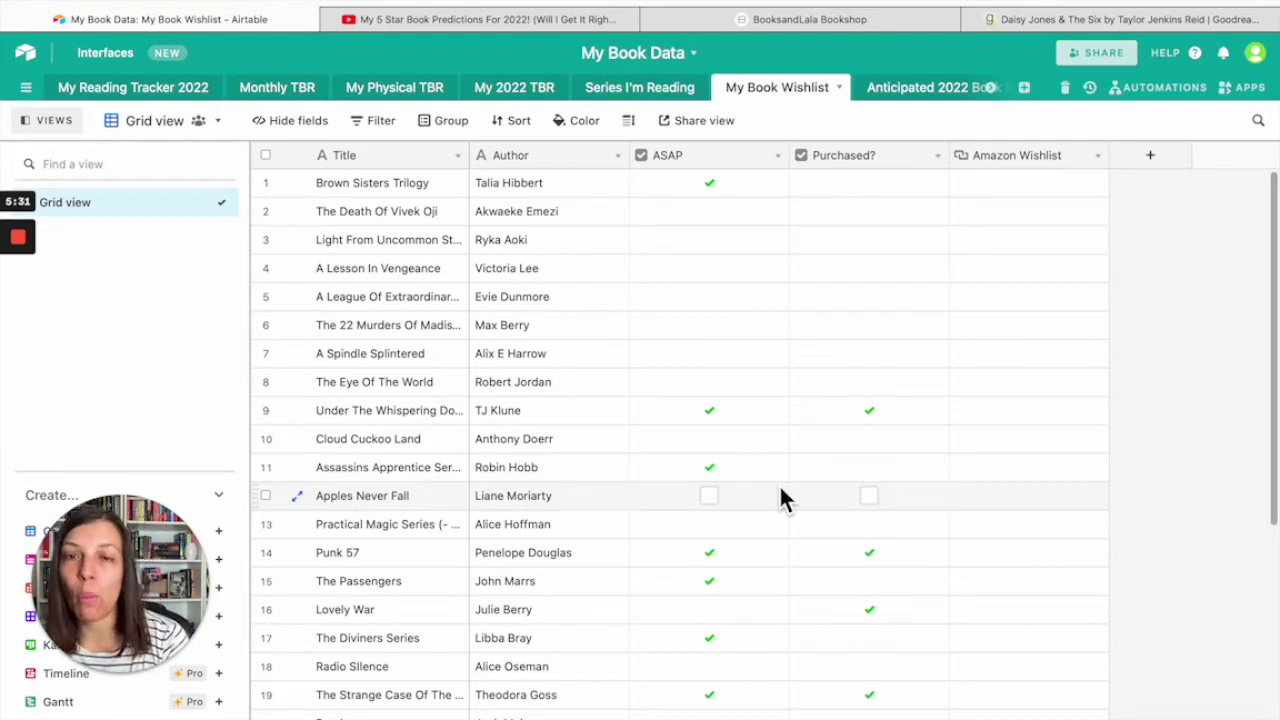
scroll(779, 484, "down", 3)
scroll(779, 484, "up", 3)
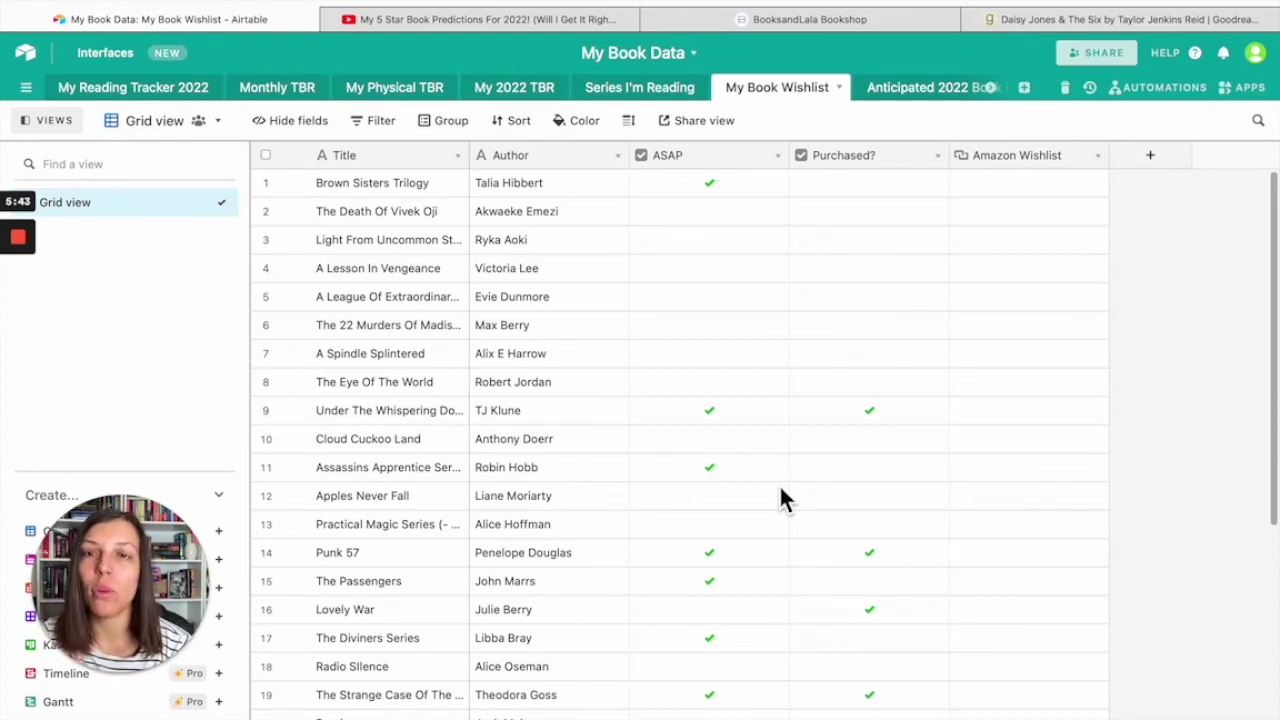
left_click(518, 122)
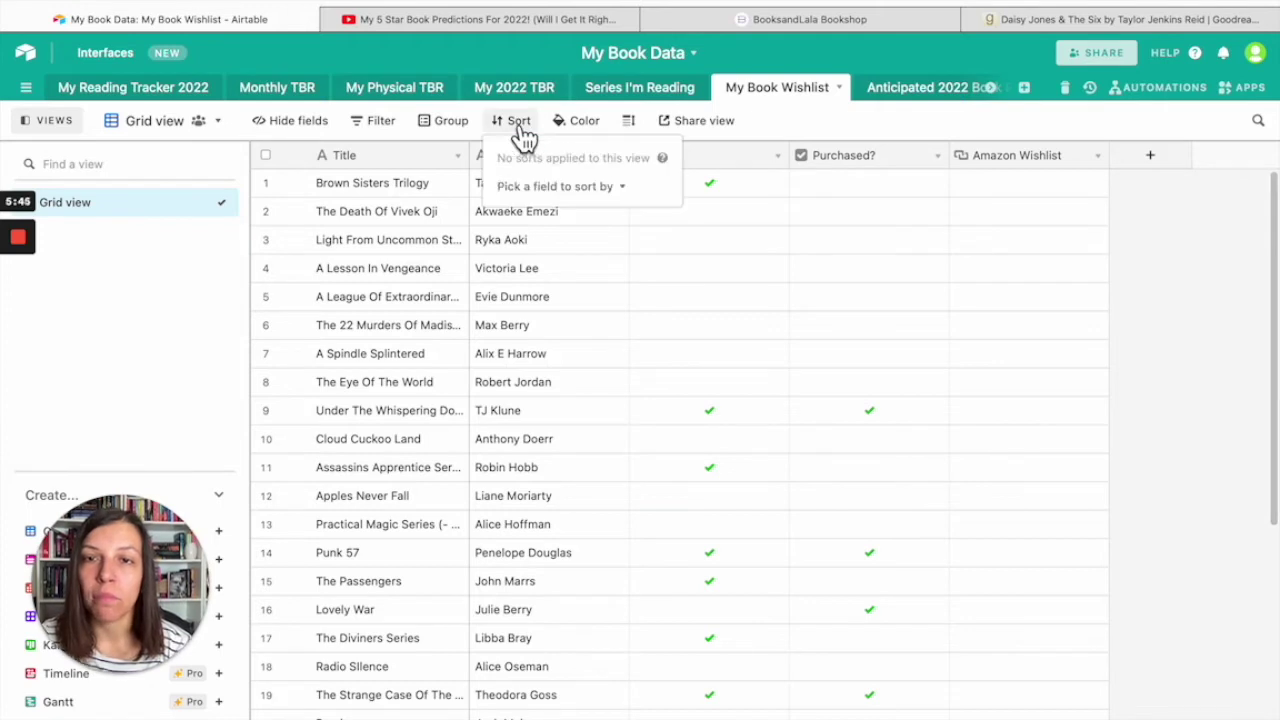
left_click(802, 123)
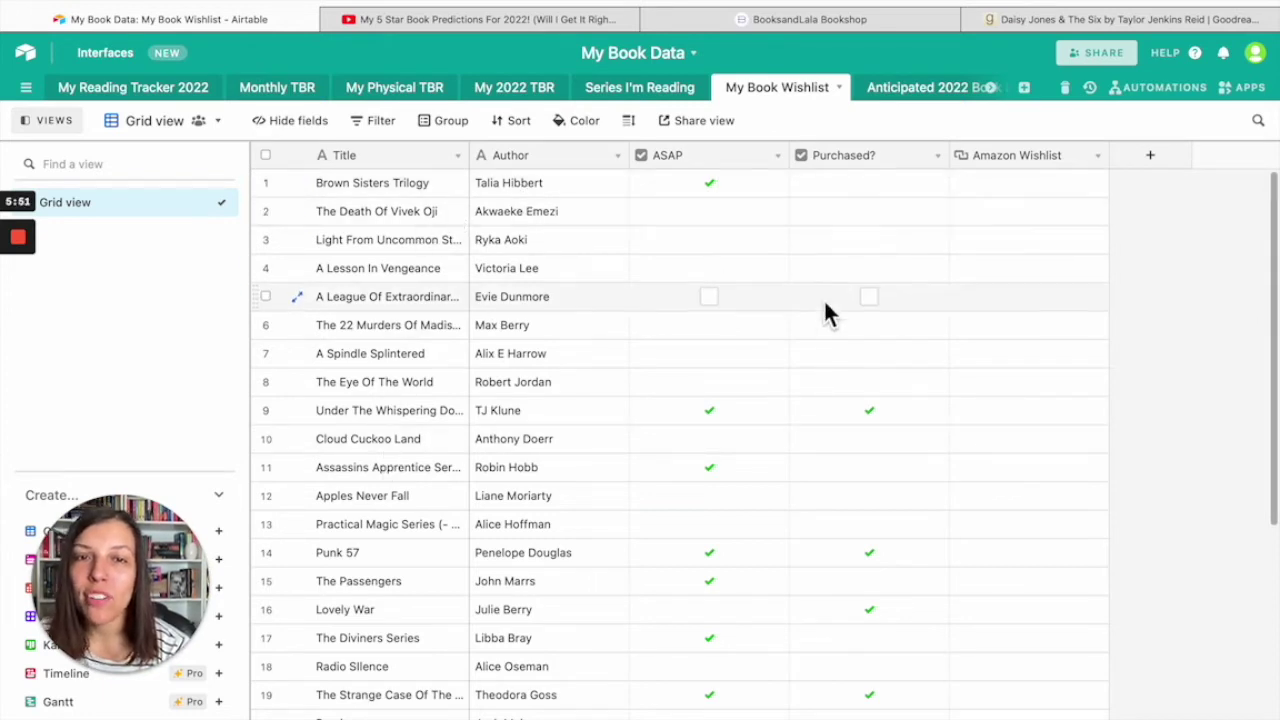
- Mark Brown Sisters Trilogy as purchased in the wishlist and check the other books' ASAP and Purchased? marks
left_click(870, 184)
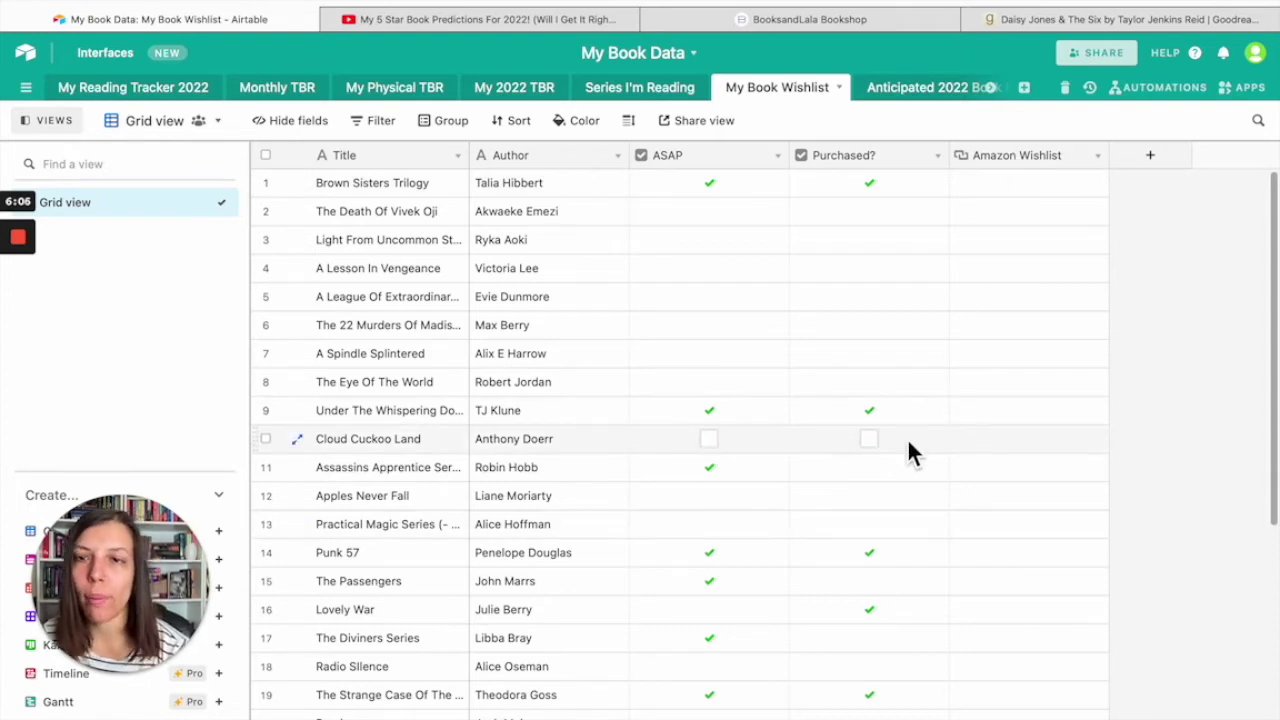
scroll(572, 560, "down", 6)
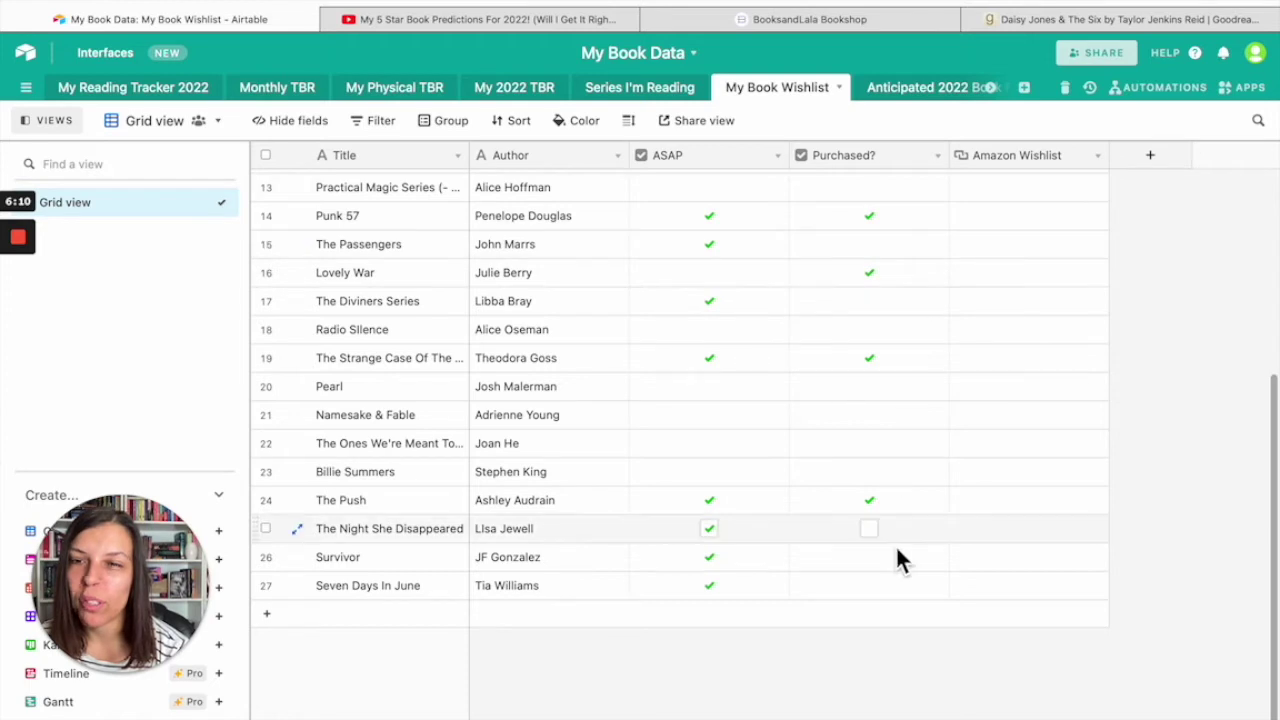
scroll(897, 563, "up", 1)
scroll(897, 553, "up", 6)
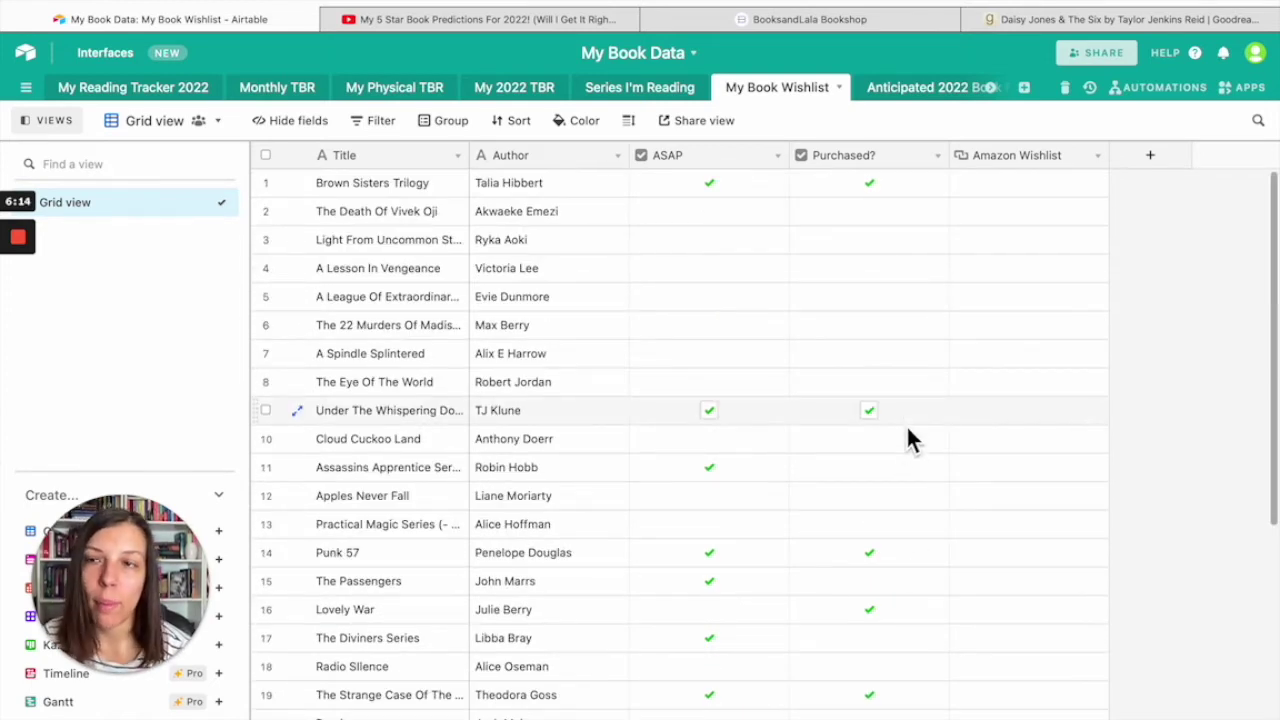
- Open the Anticipated 2022 Book Releases table and examine its Release Date, Status and Read? columns
left_click(904, 88)
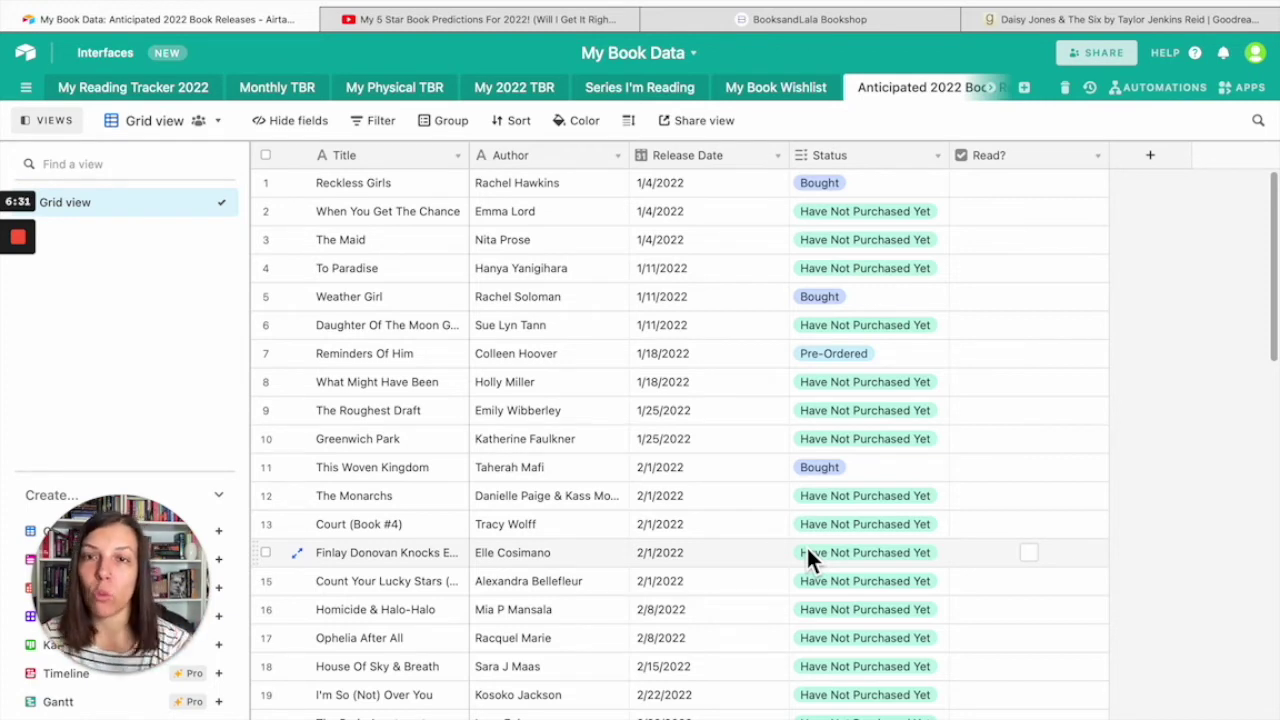
scroll(835, 539, "down", 15)
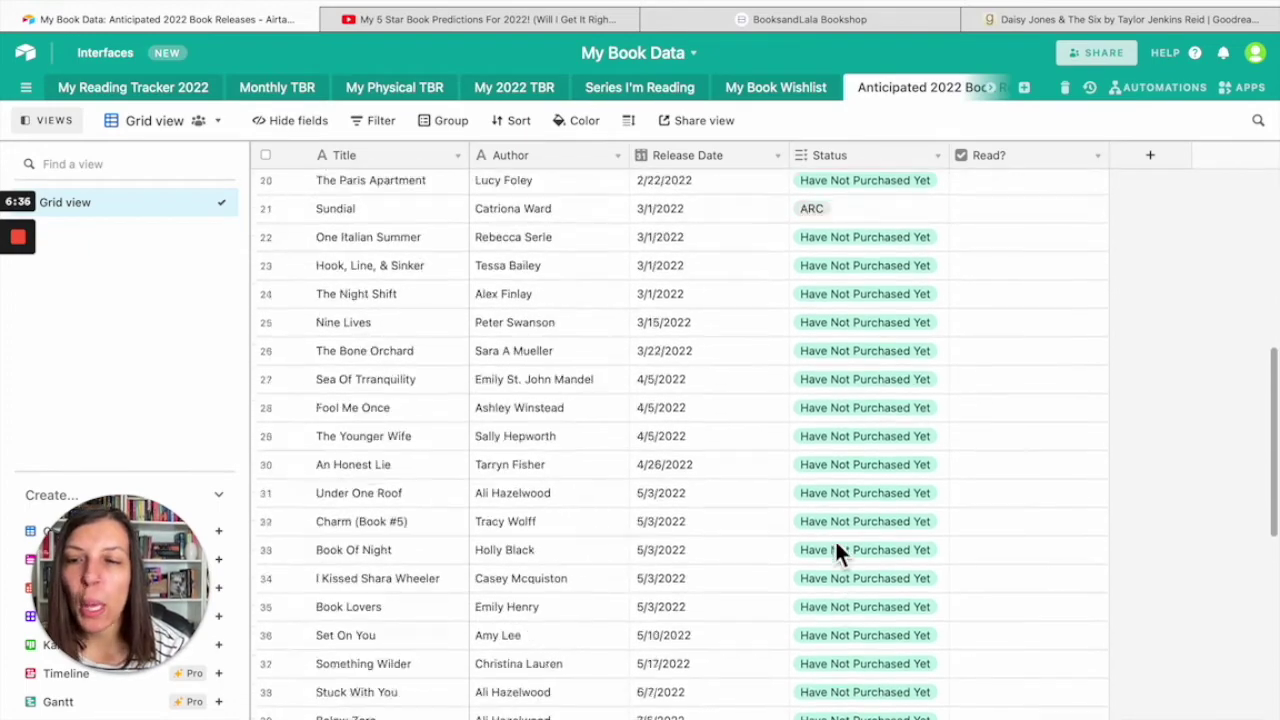
scroll(836, 548, "up", 15)
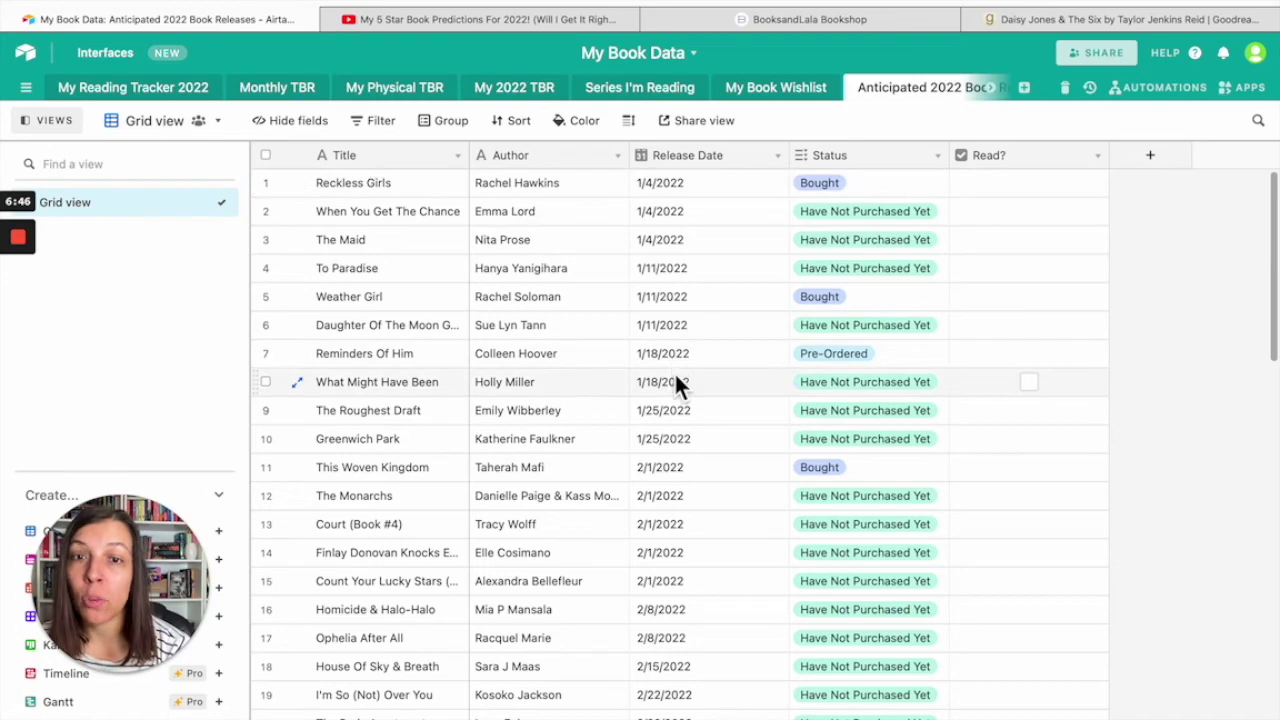
scroll(676, 380, "down", 3)
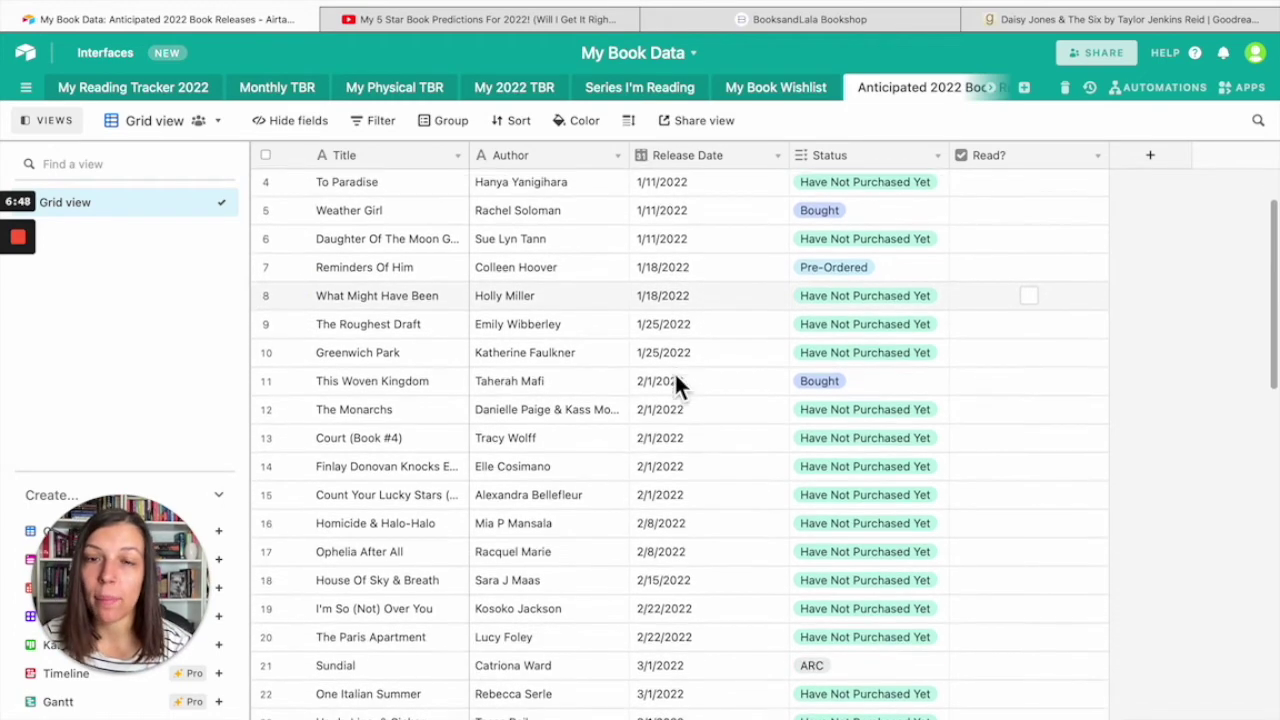
scroll(676, 380, "down", 3)
scroll(676, 380, "up", 6)
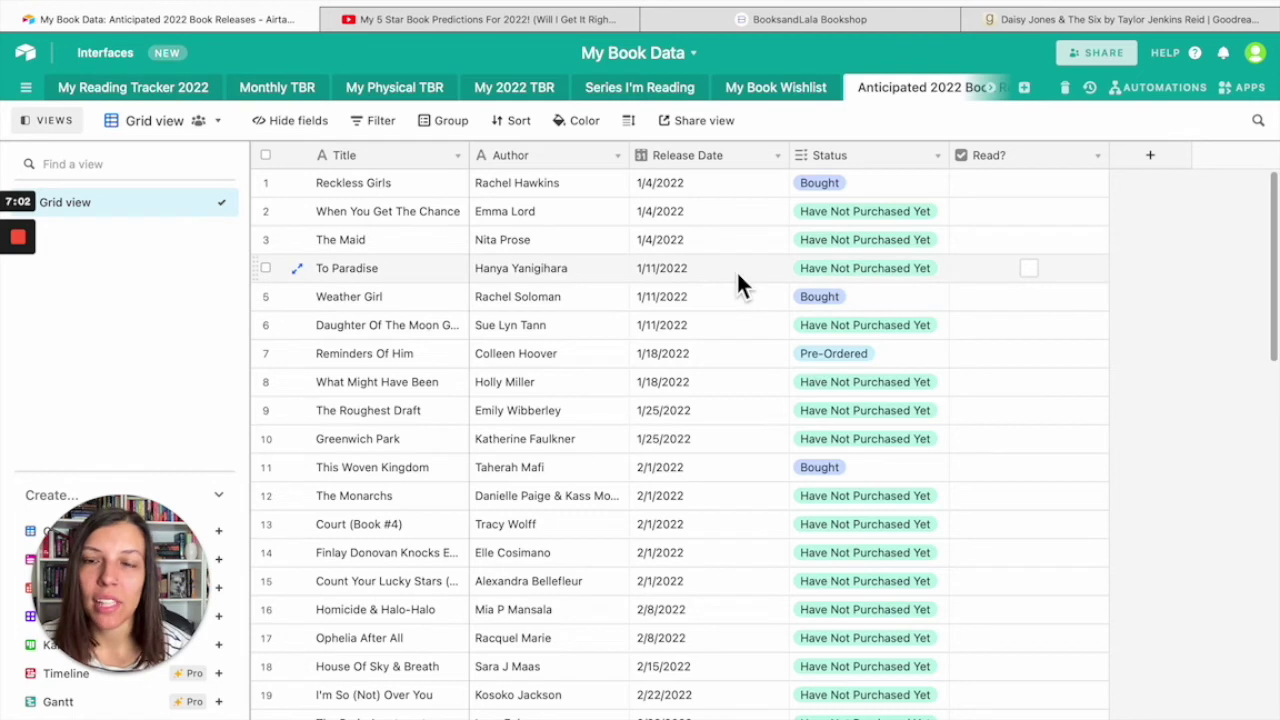
- Read through the anticipated releases by release date down to the last title, then review the earliest ones again
scroll(734, 410, "down", 3)
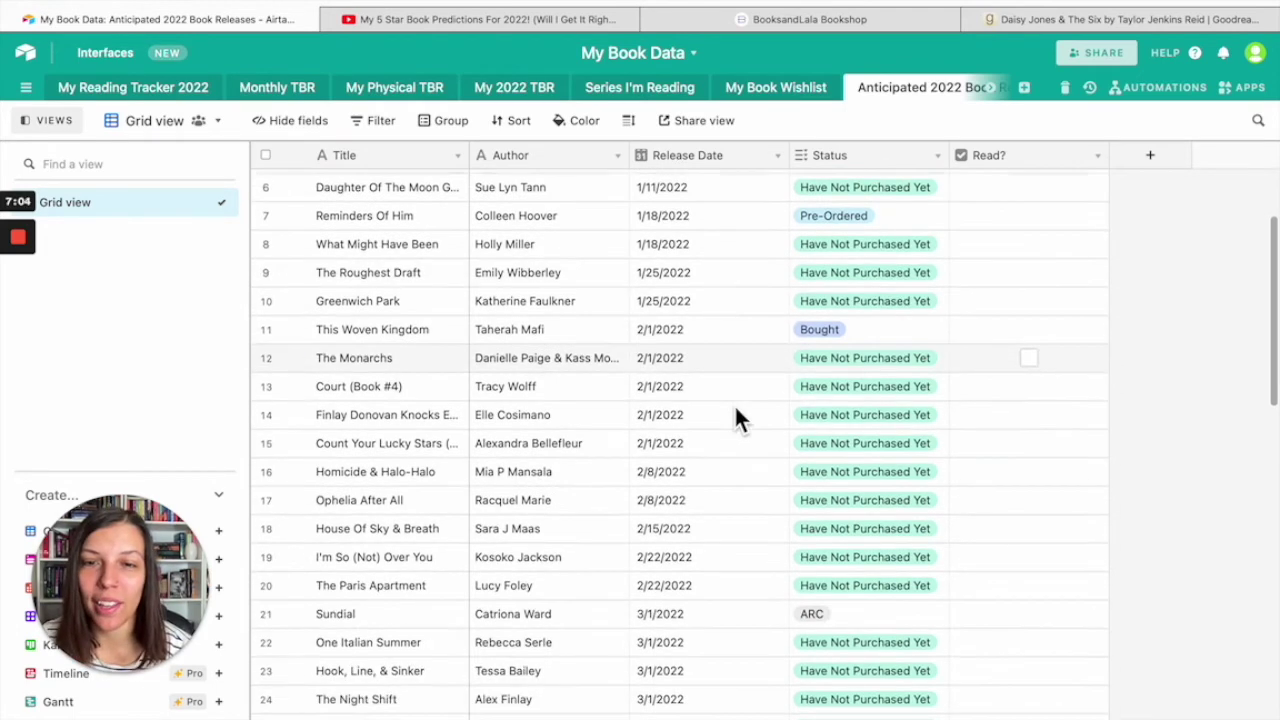
scroll(742, 527, "down", 2)
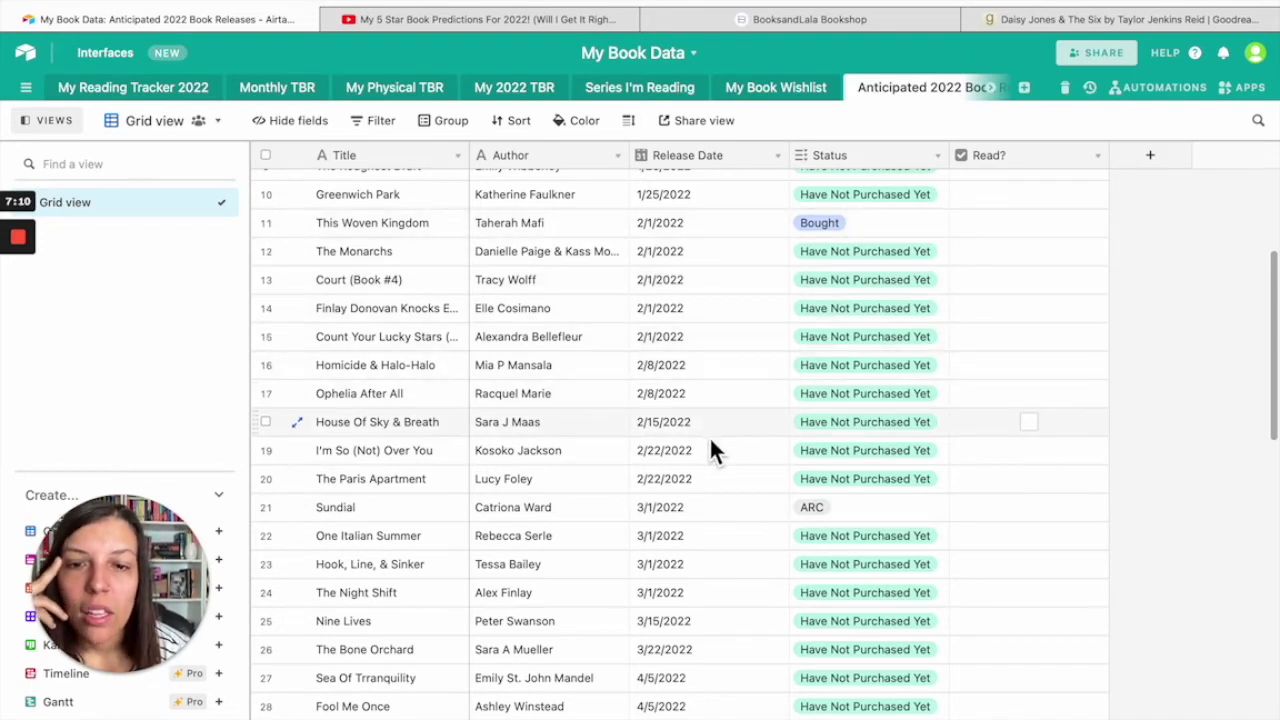
scroll(718, 515, "down", 2)
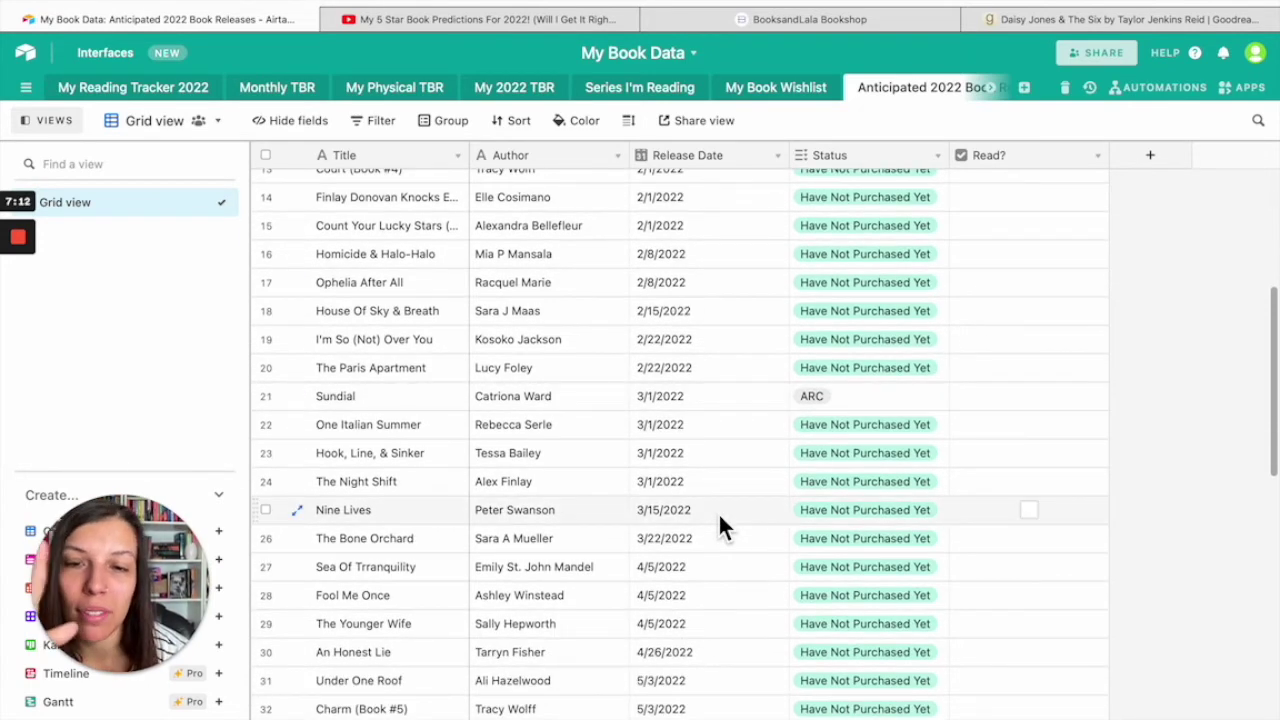
scroll(720, 520, "down", 5)
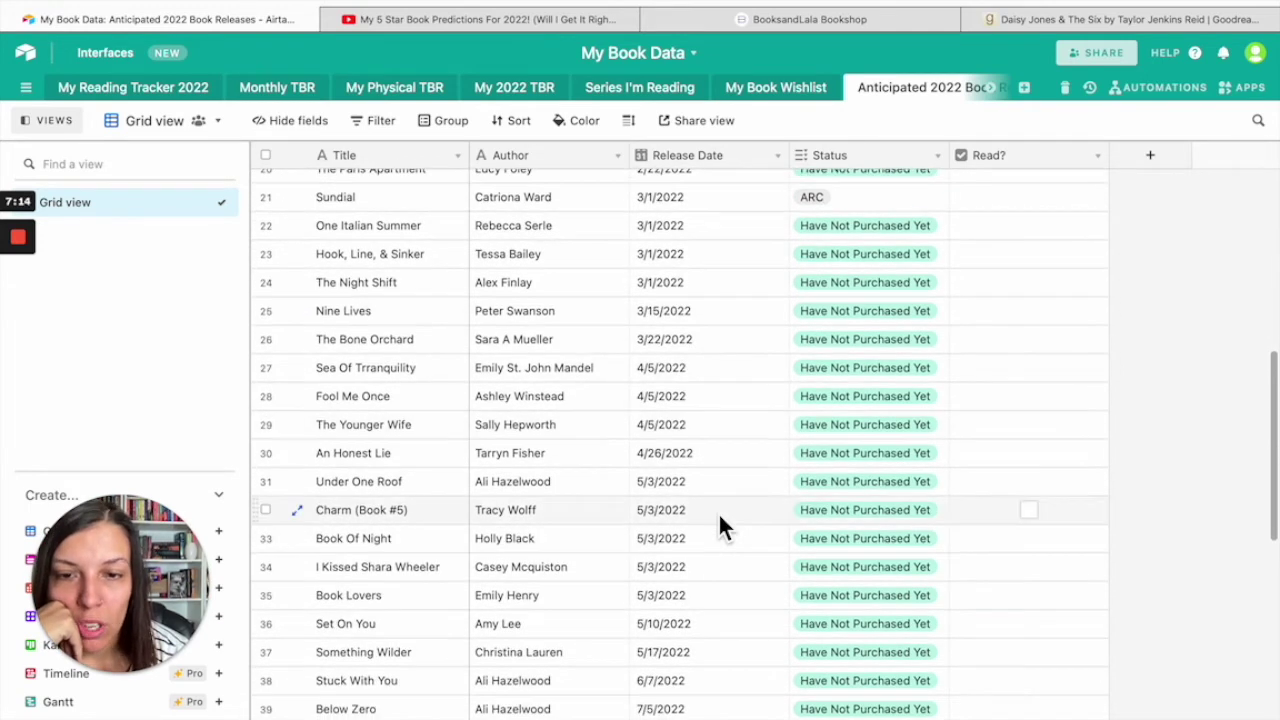
scroll(718, 512, "down", 2)
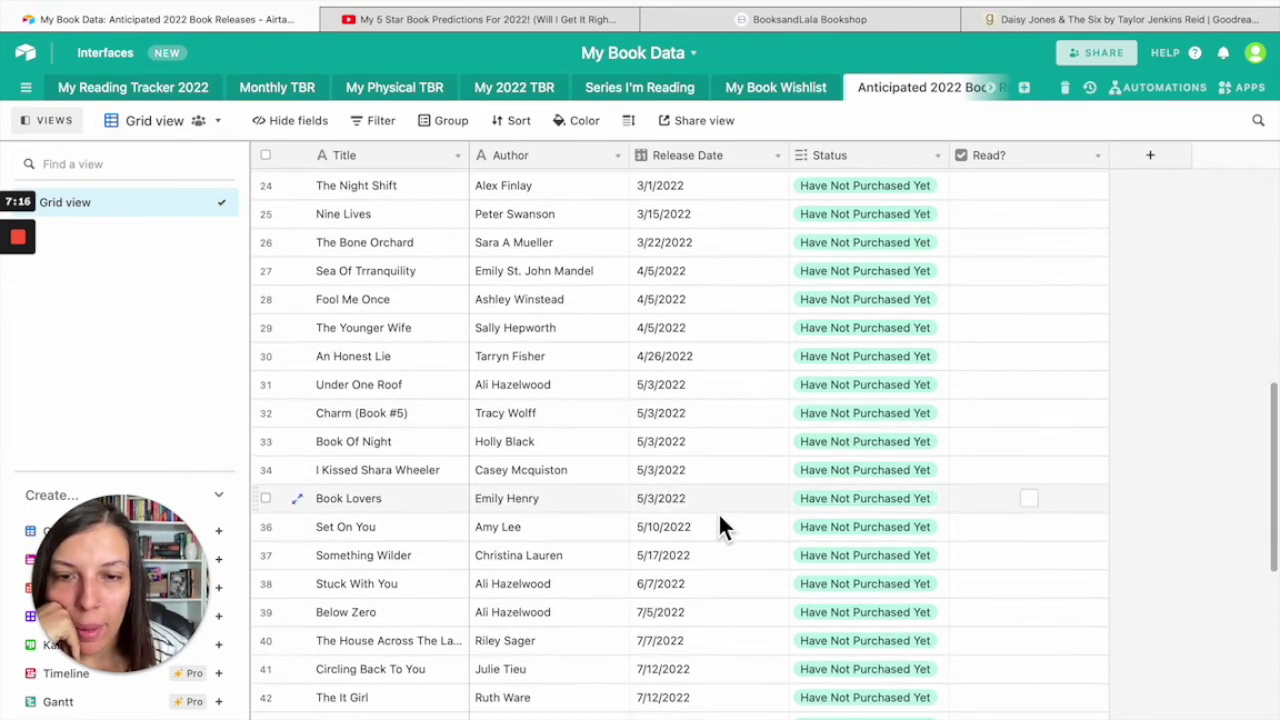
scroll(722, 527, "down", 2)
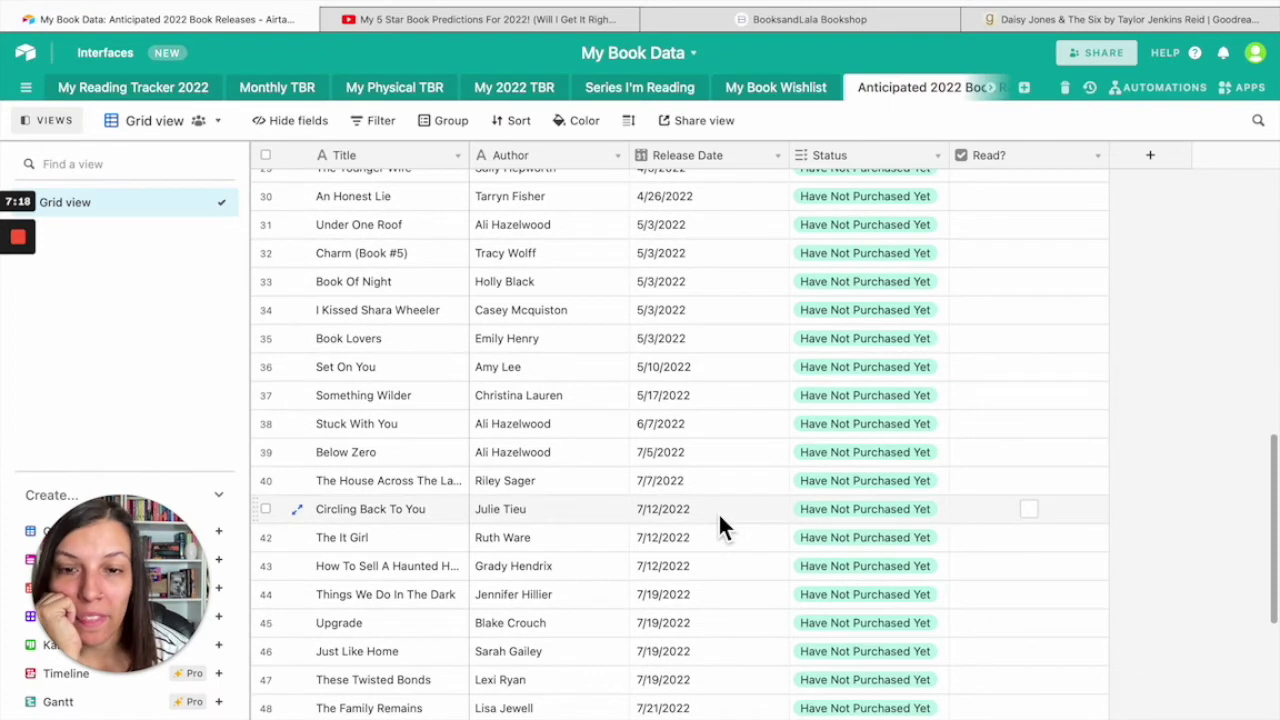
scroll(720, 517, "down", 3)
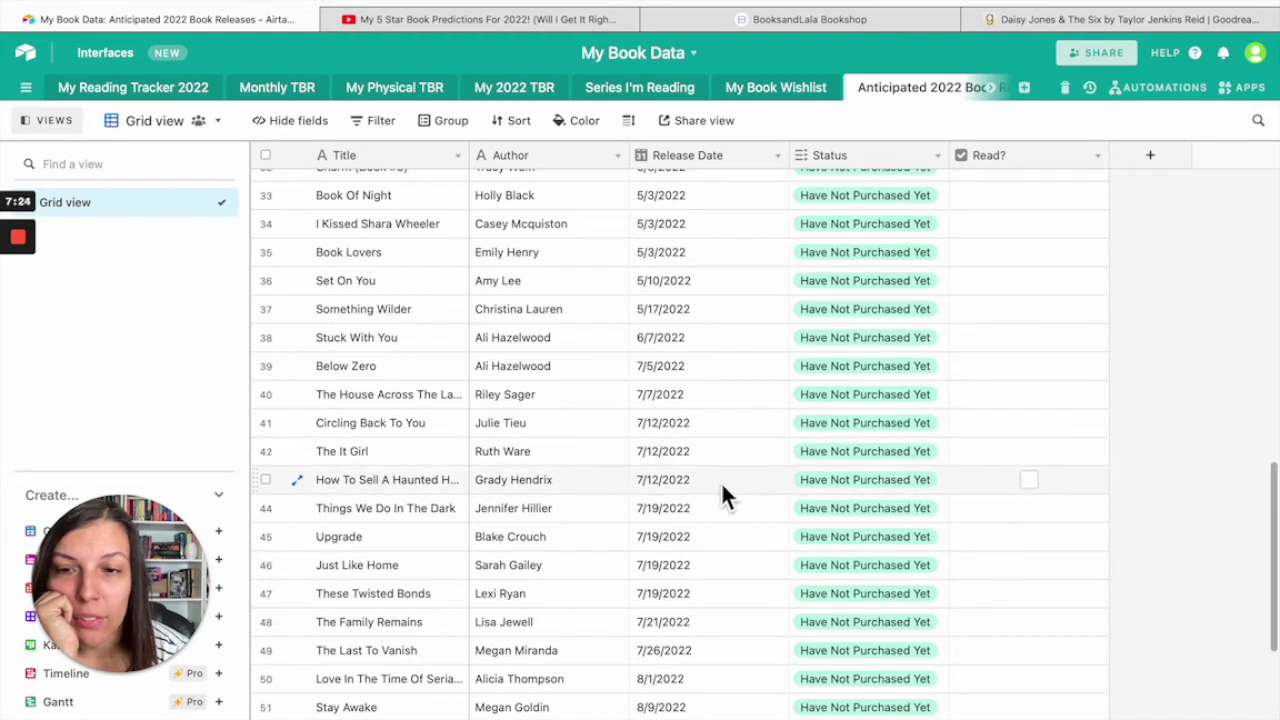
scroll(738, 562, "down", 3)
scroll(737, 566, "down", 5)
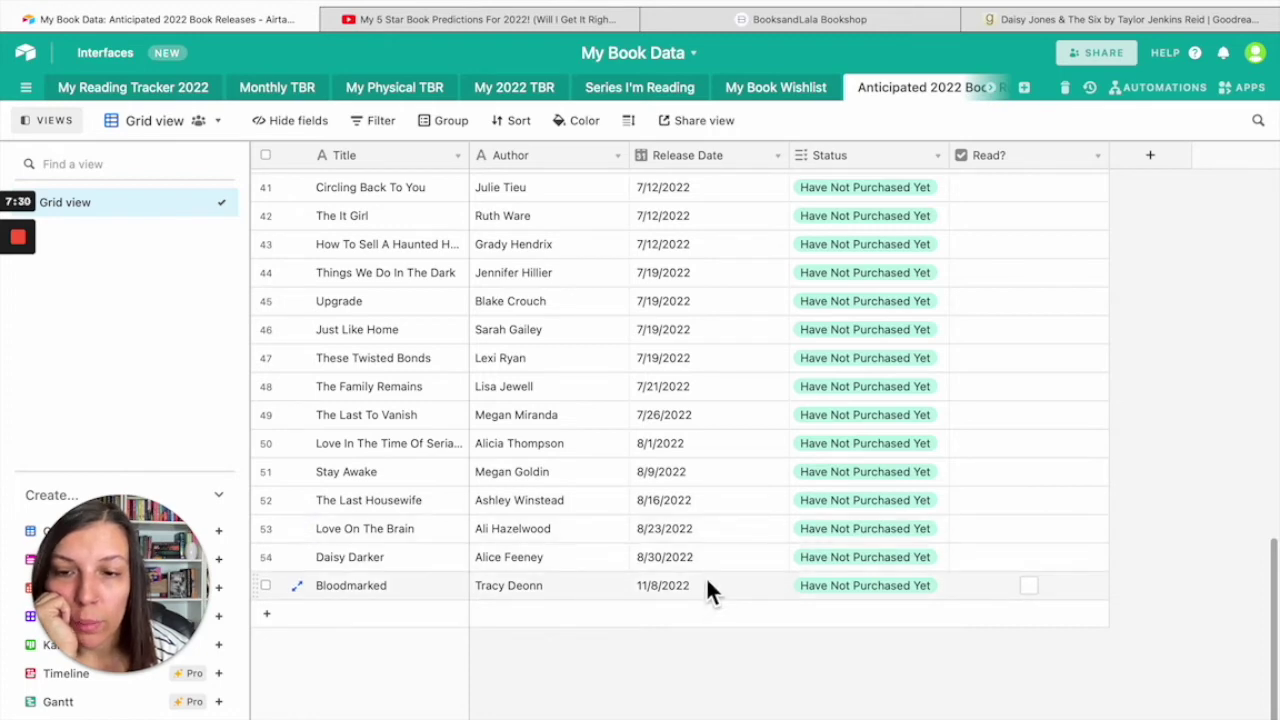
scroll(718, 556, "up", 15)
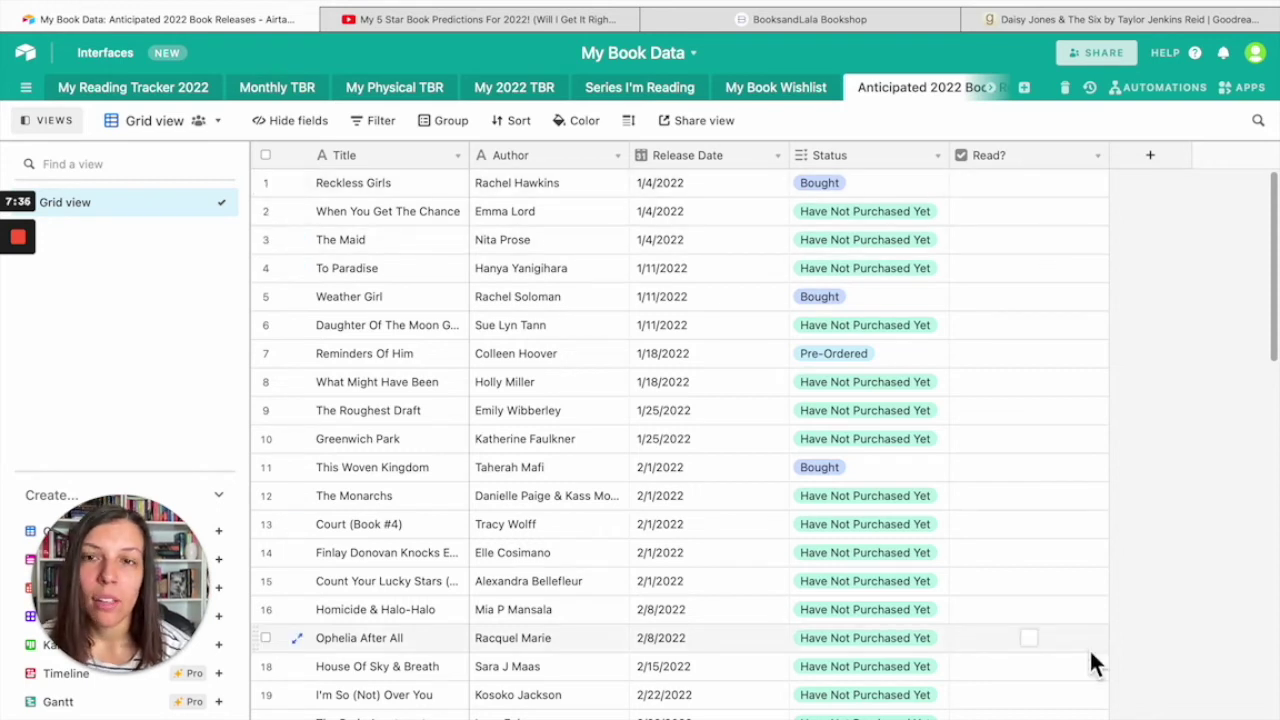
scroll(749, 575, "down", 1)
scroll(749, 571, "down", 2)
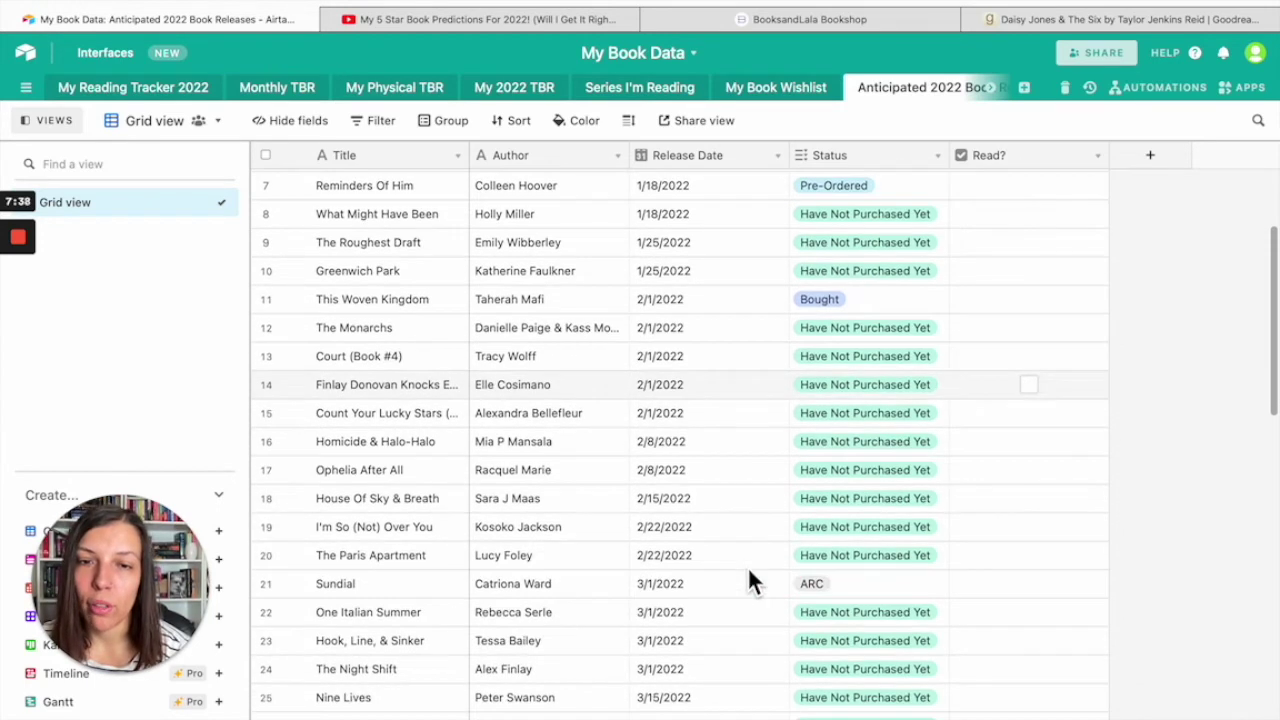
scroll(749, 571, "up", 3)
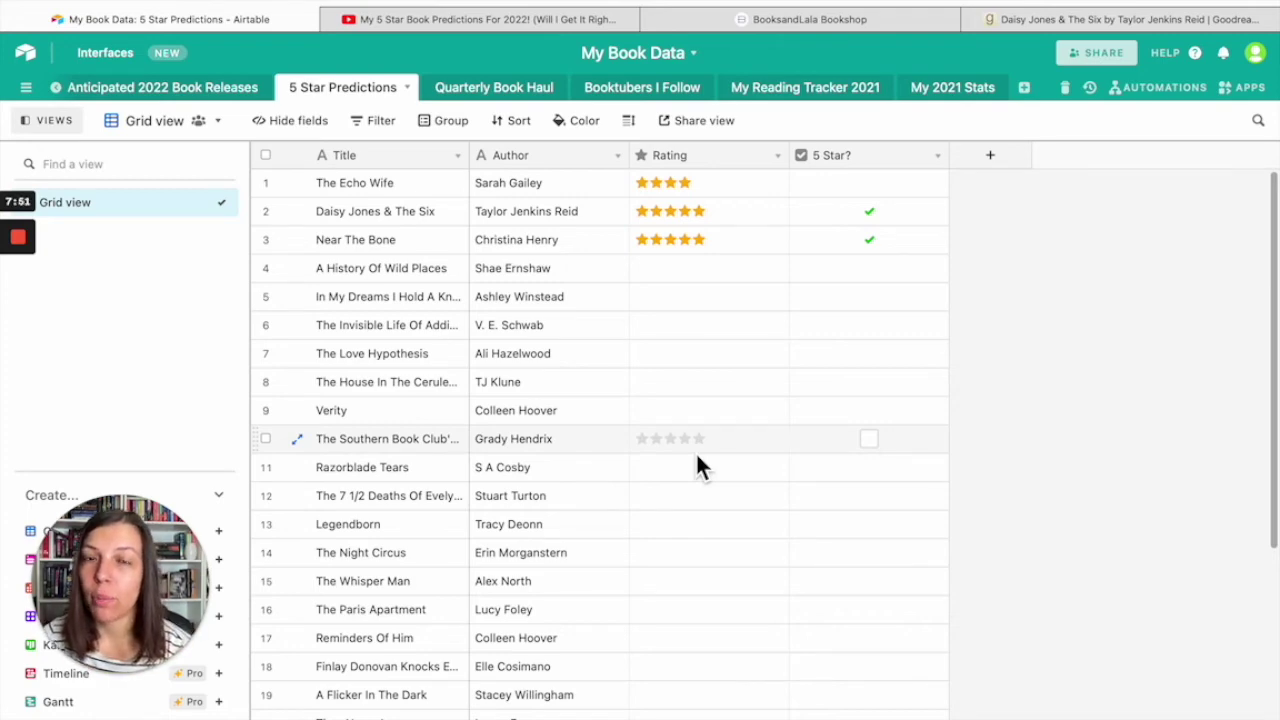
- Read through the 5 Star Predictions table down to its last title and back, examining the Rating and 5 Star? columns
scroll(697, 455, "down", 3)
scroll(697, 455, "up", 3)
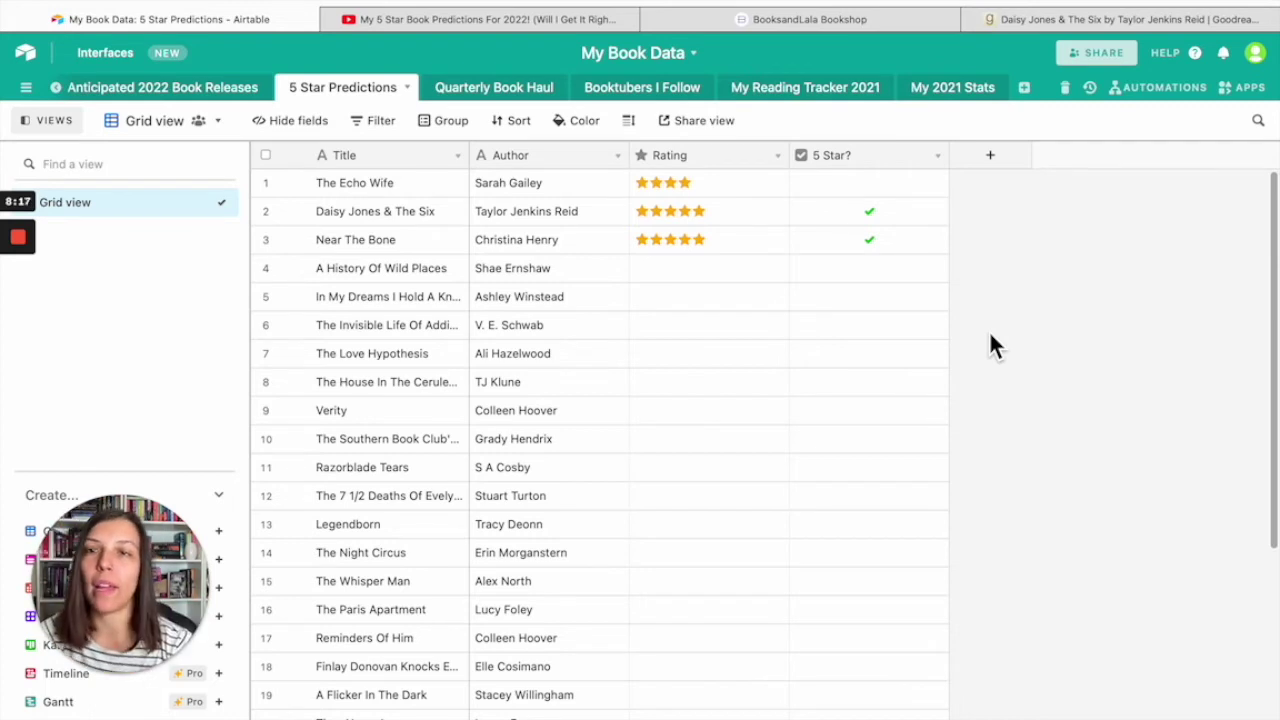
scroll(681, 432, "down", 3)
scroll(681, 433, "down", 2)
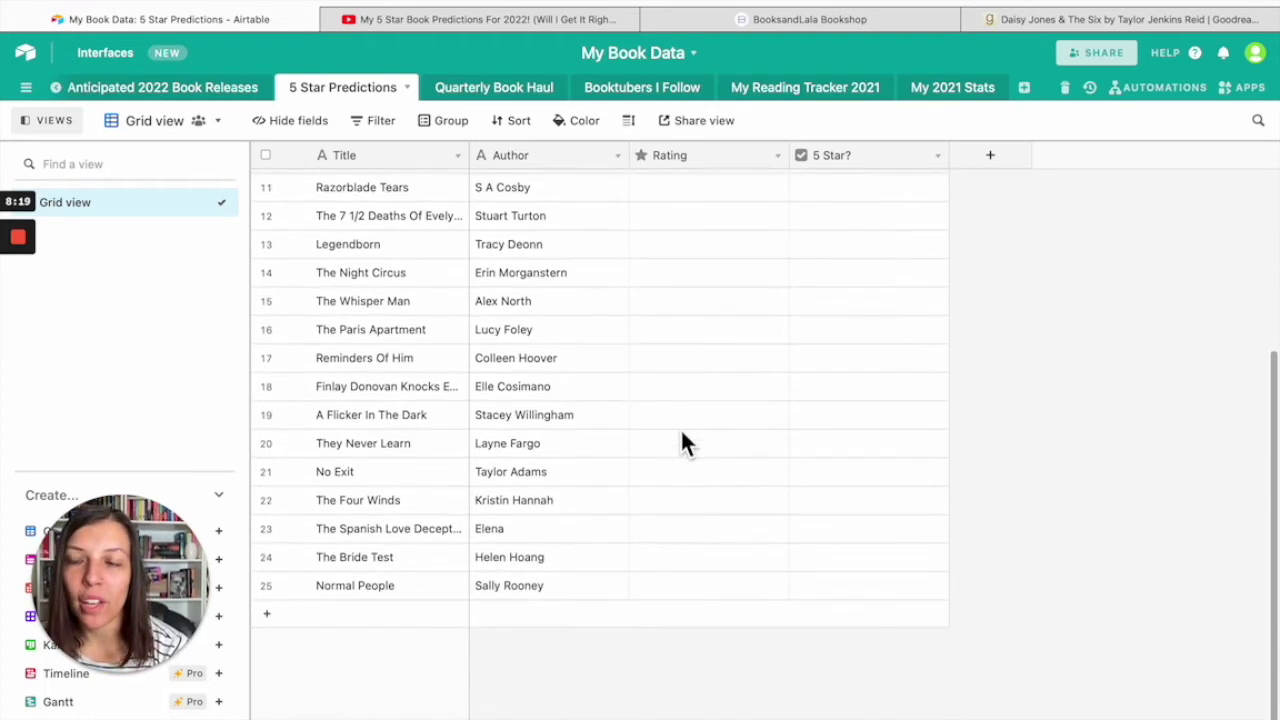
scroll(681, 433, "up", 5)
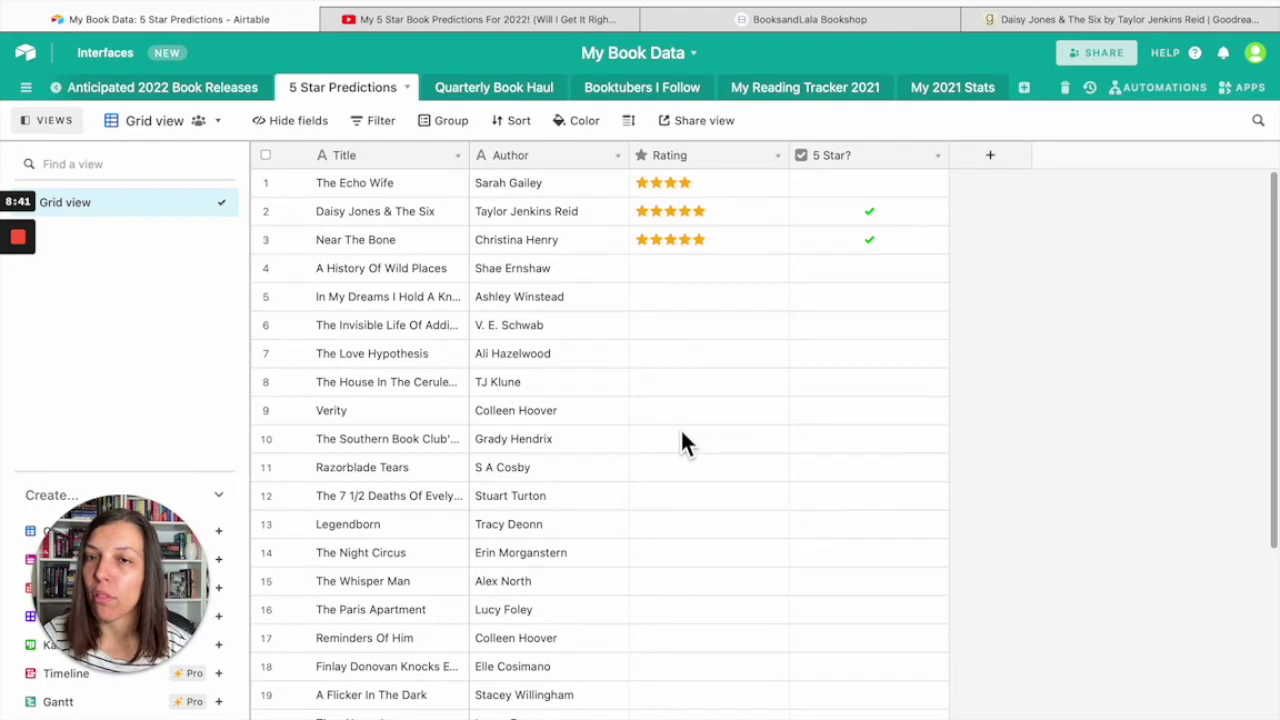
- Open the Quarterly Book Haul table and examine the Where I Got It options for The Killing Moon without changing them
left_click(486, 87)
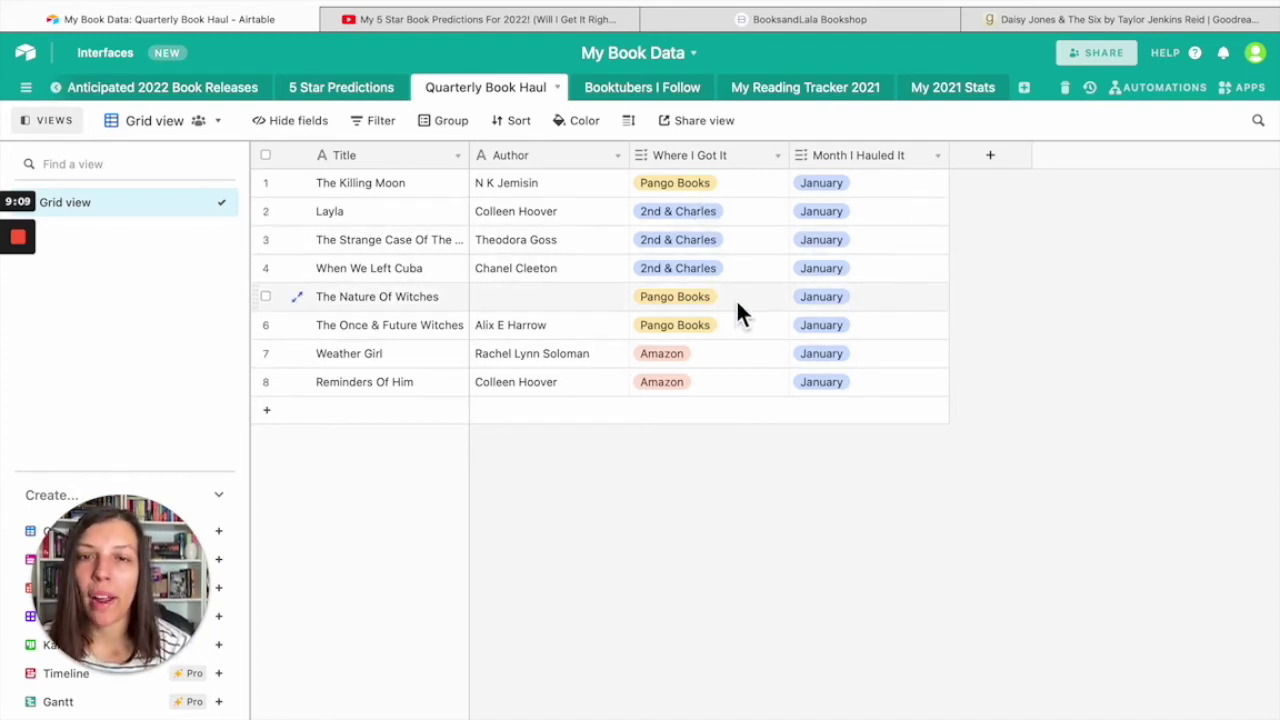
left_click(754, 185)
left_click(757, 194)
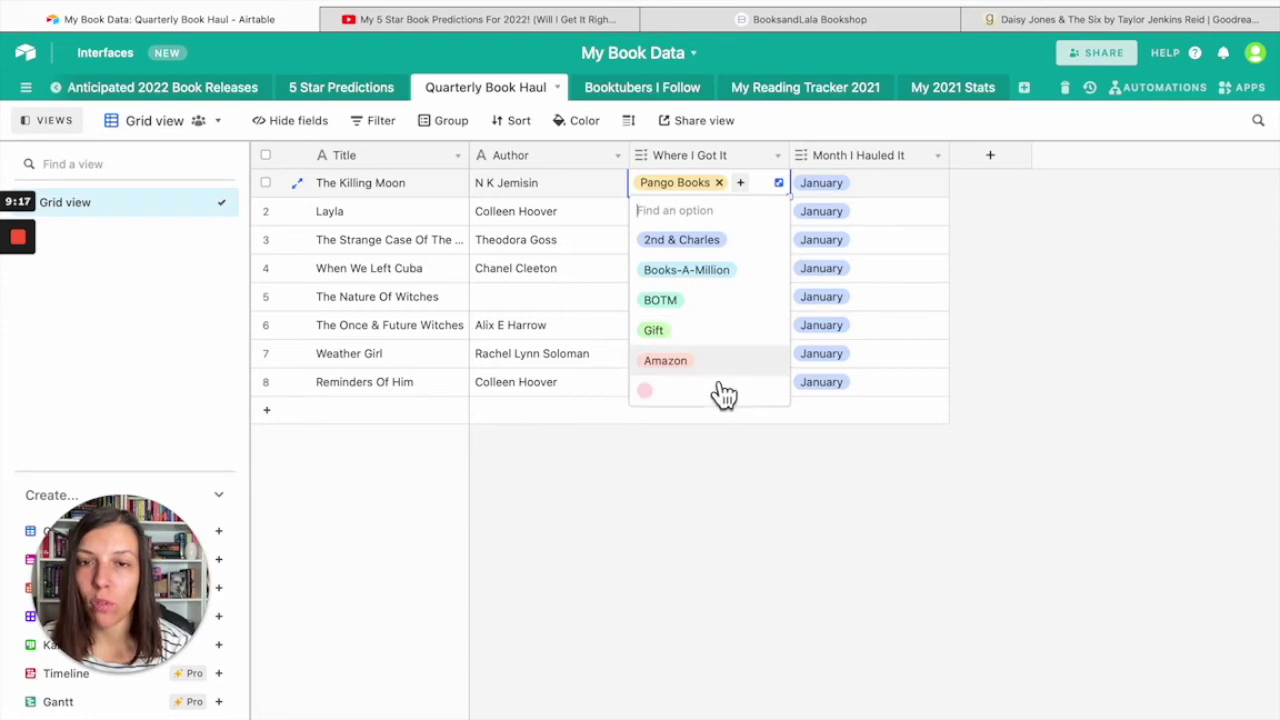
left_click(757, 533)
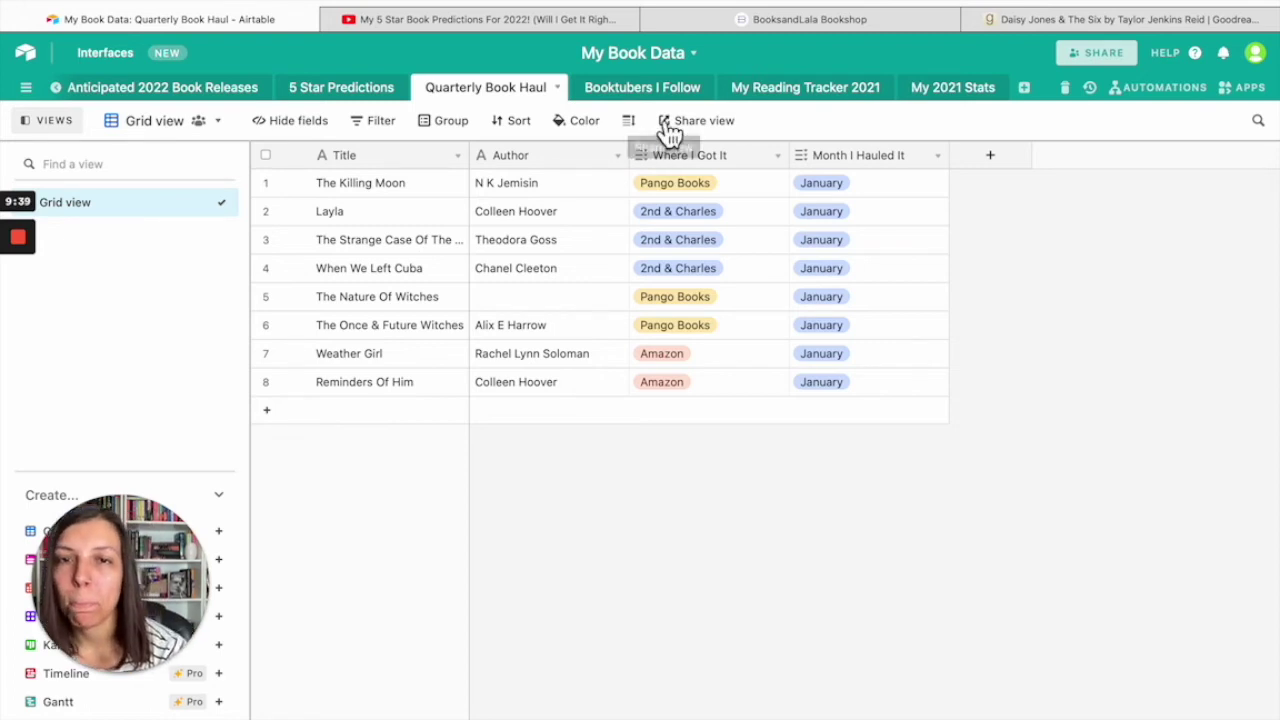
- Open the Booktubers I Follow table, look through its channel list, and mark the fifth booktuber as caught up
left_click(640, 88)
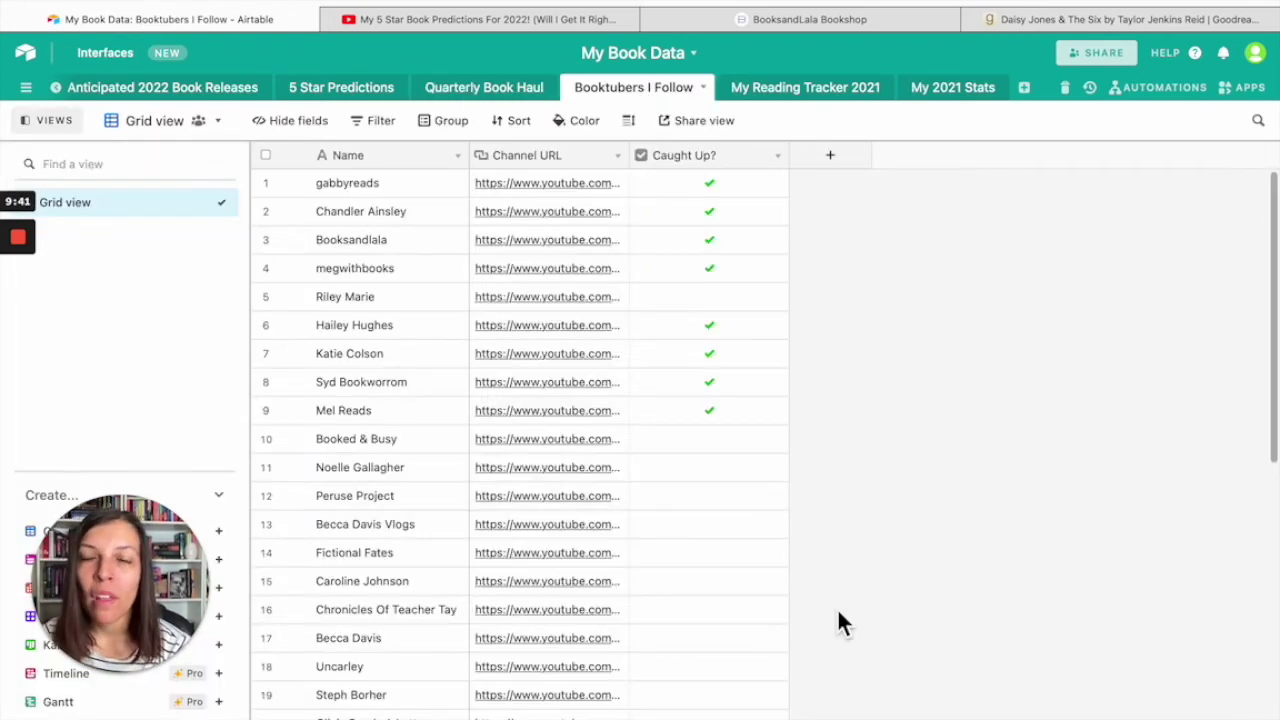
scroll(840, 623, "down", 5)
scroll(840, 623, "up", 5)
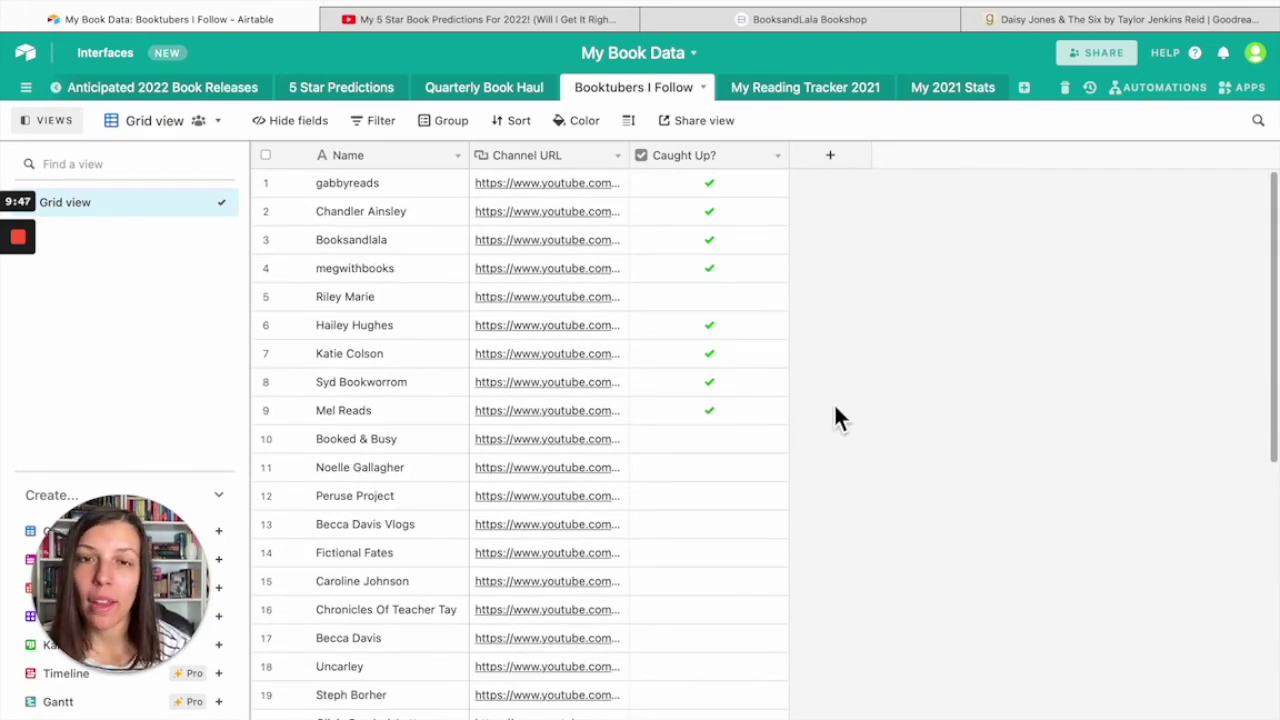
scroll(779, 680, "down", 1)
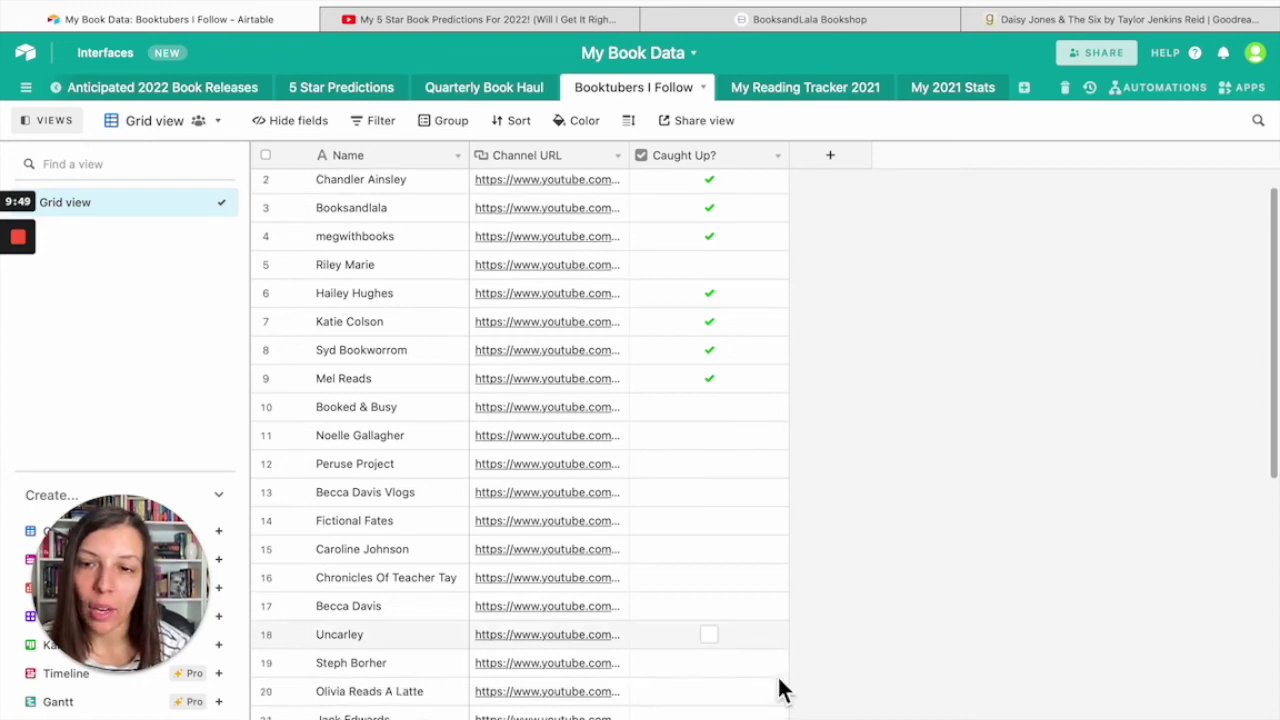
scroll(779, 688, "down", 5)
scroll(780, 688, "up", 5)
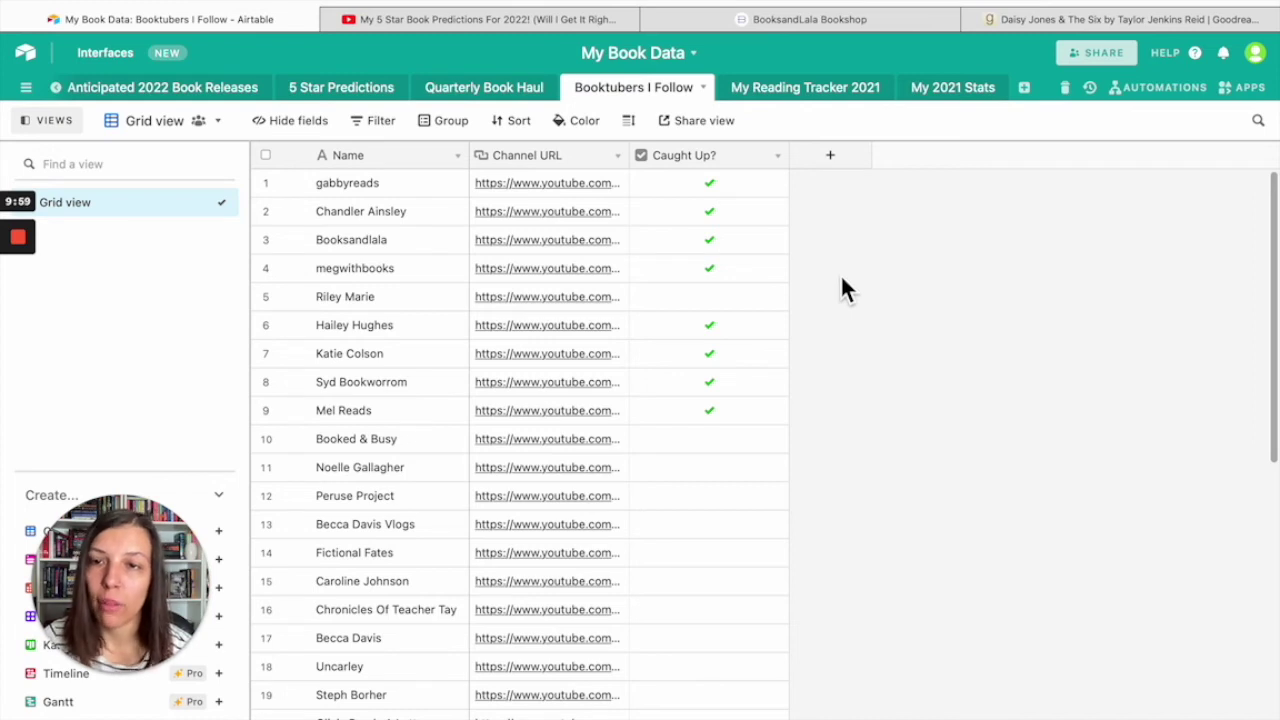
left_click(711, 297)
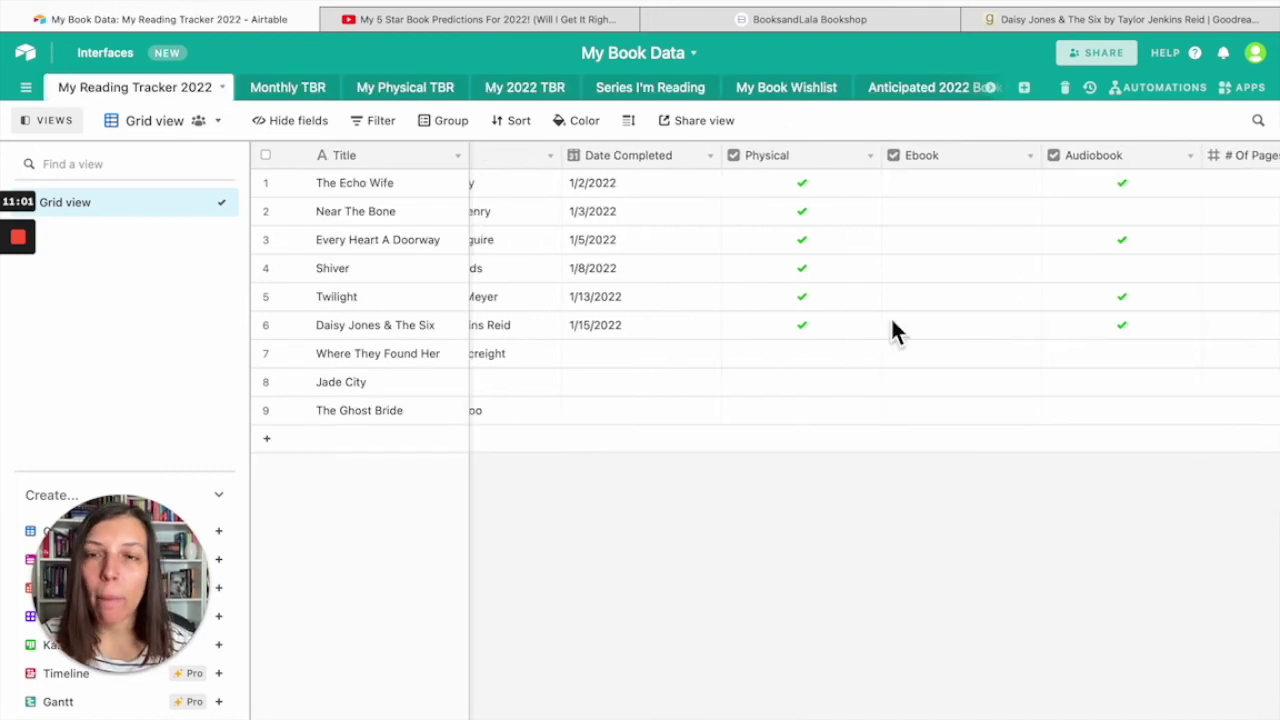
- Leave the My Reading Tracker 2022 table for the bases overview and open the My Book Data (Template) base
scroll(893, 332, "left", 2)
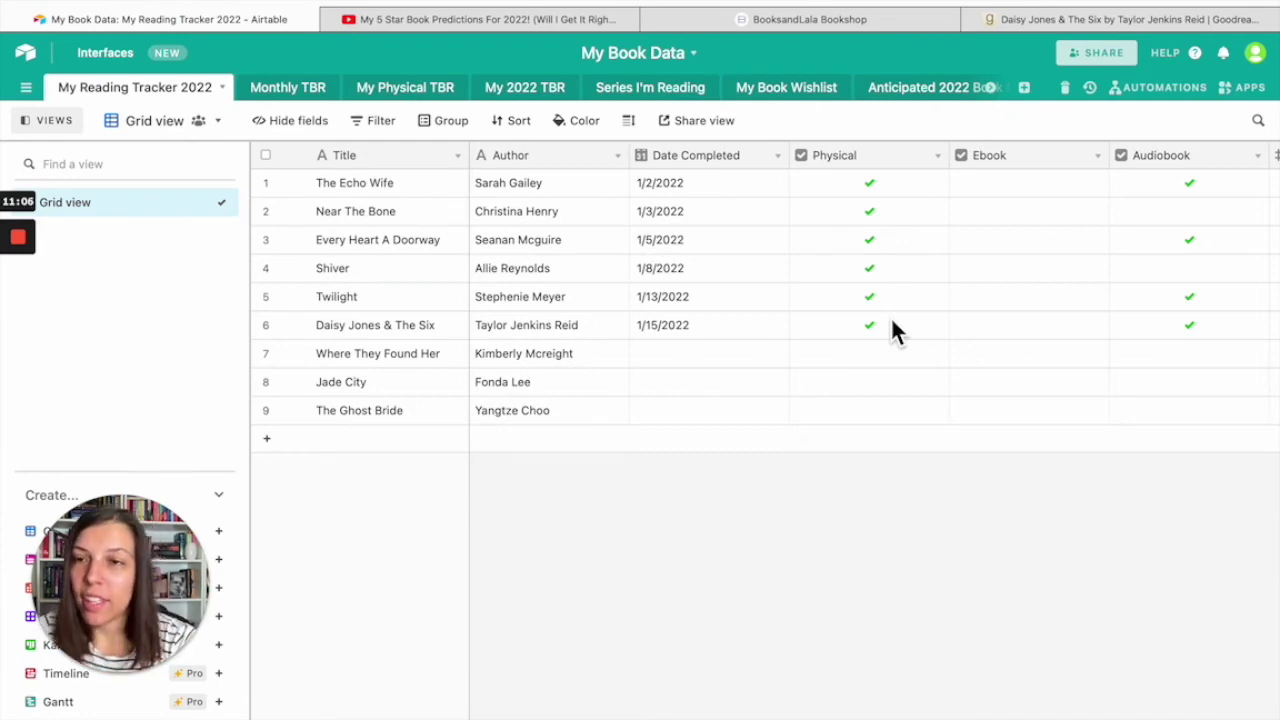
left_click(25, 52)
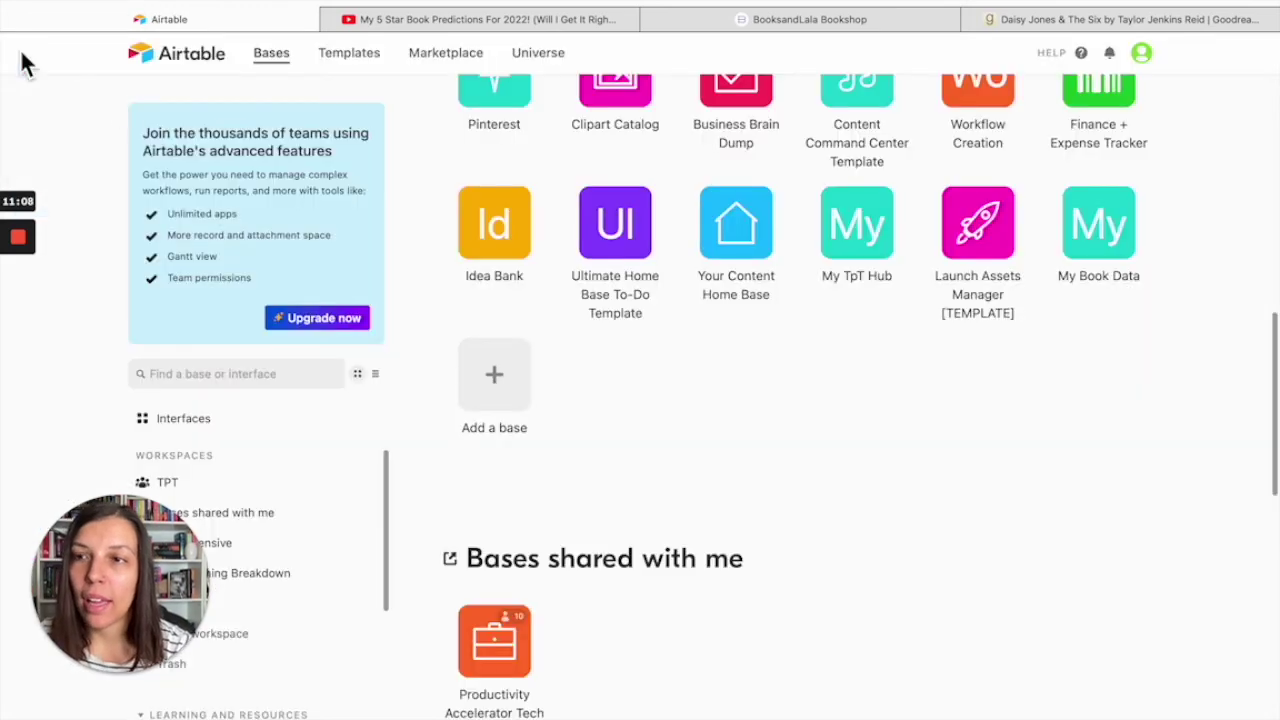
scroll(585, 540, "down", 1)
scroll(583, 537, "down", 5)
left_click(500, 706)
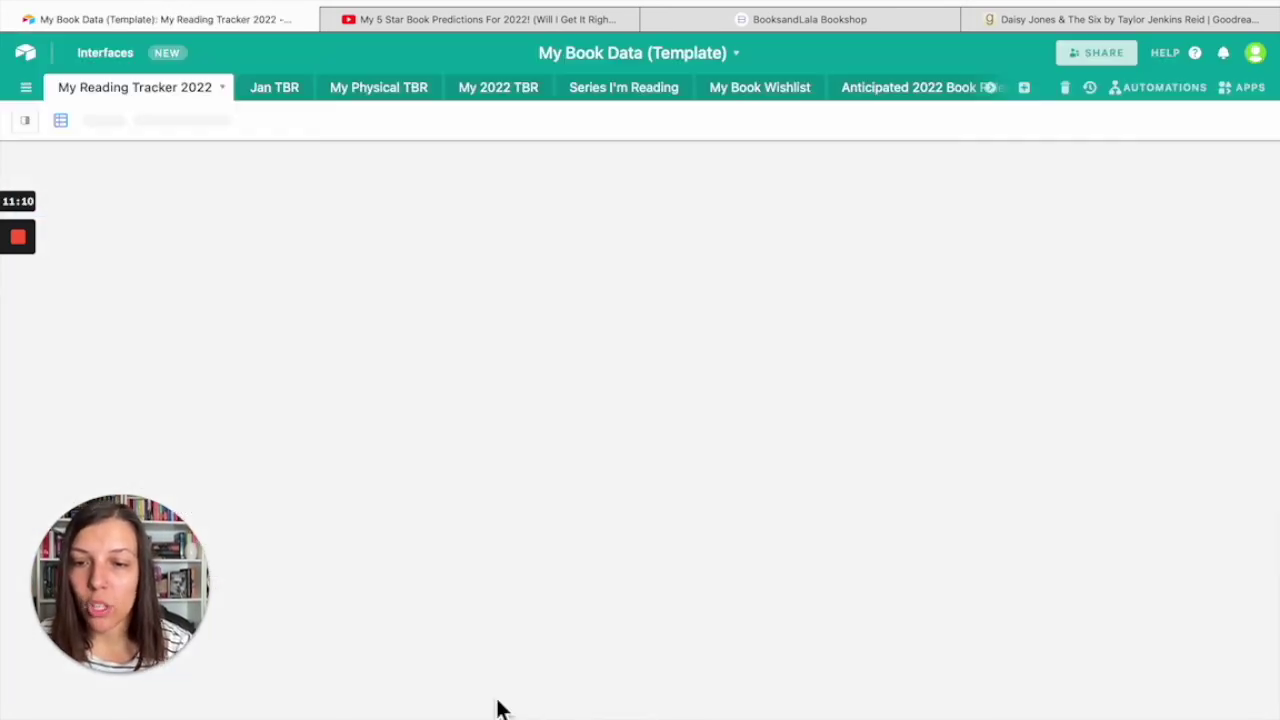
- Look over the columns of the template's My Reading Tracker 2022 table and delete the My Reading Tracker 2021 table
scroll(950, 415, "right", 10)
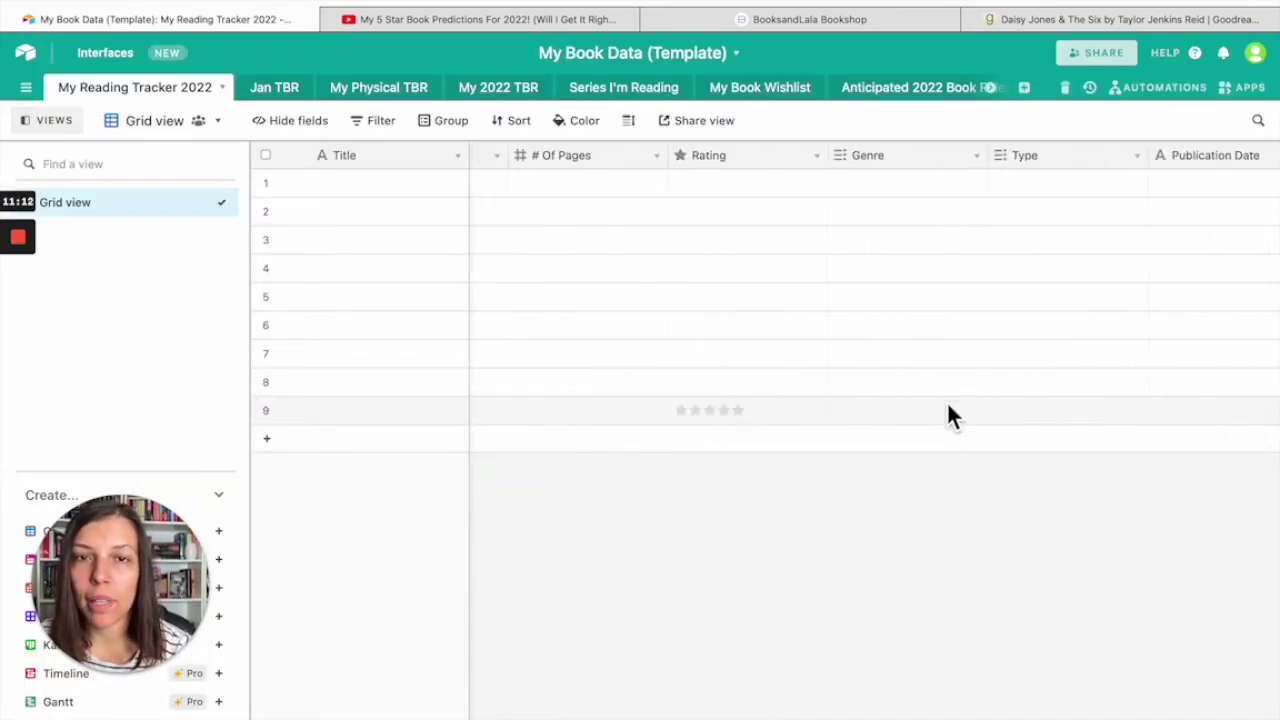
scroll(947, 410, "left", 10)
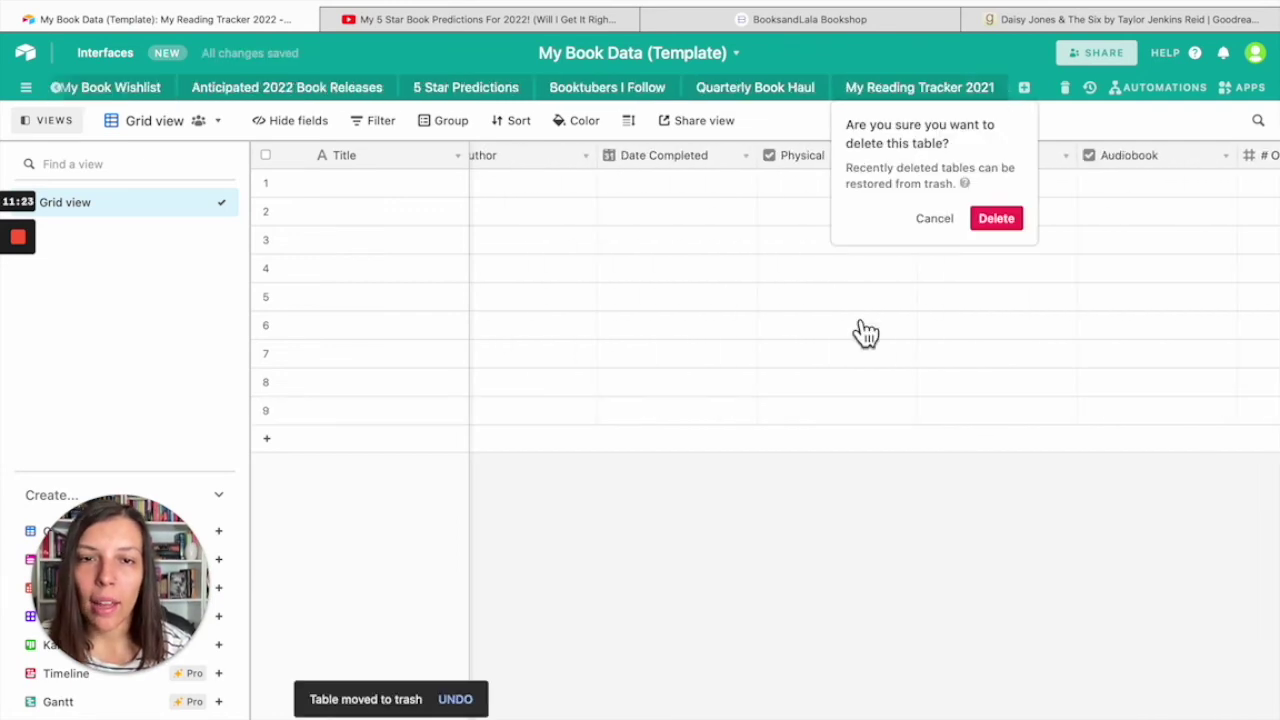
left_click(1020, 220)
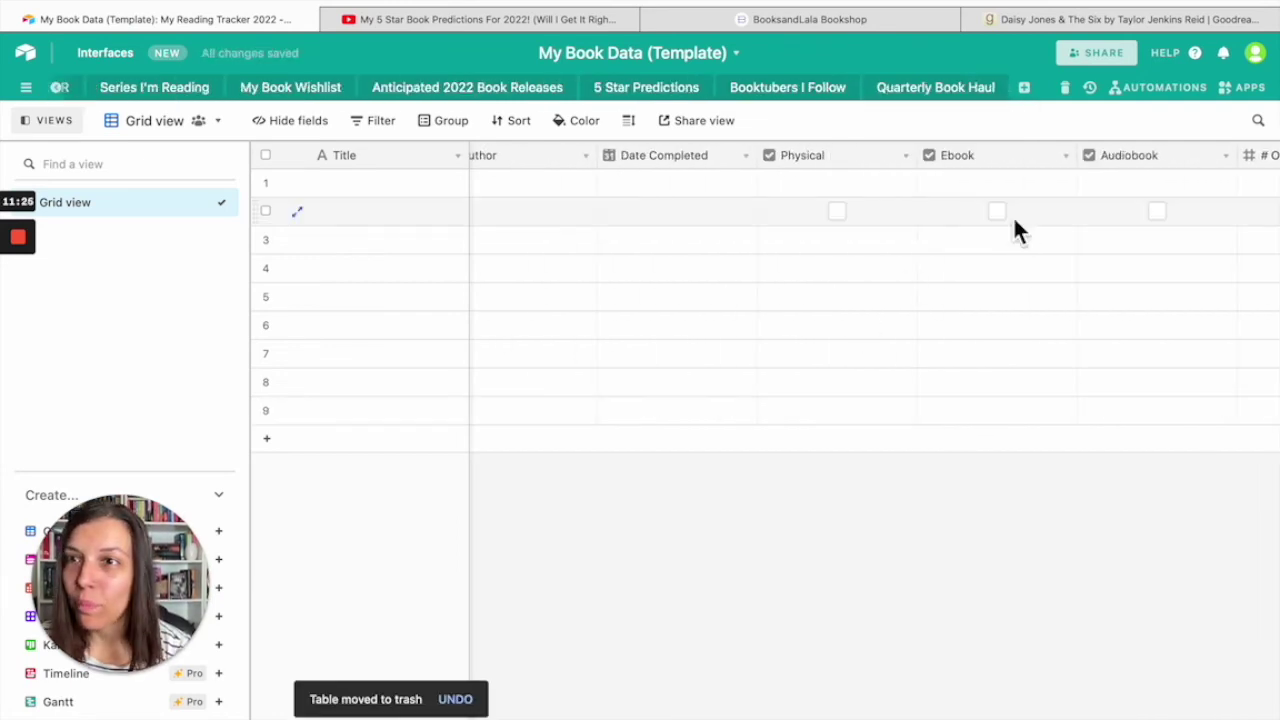